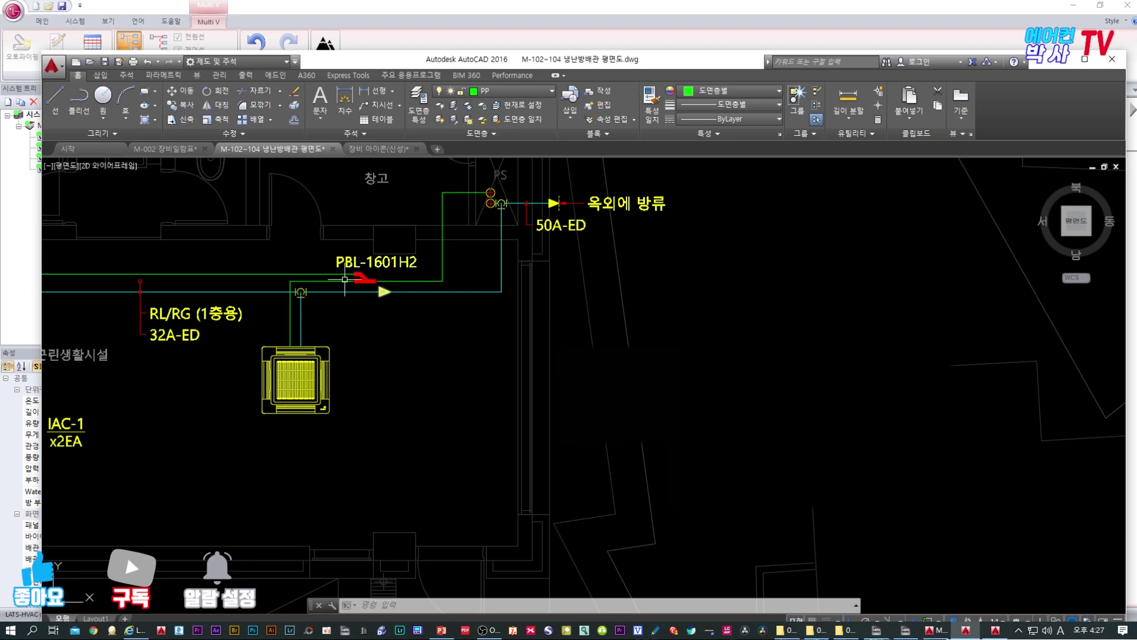
- Check the drawing title and sheet number in the title block of the first-floor piping plan, sheet M-102
scroll(551, 367, down, 10)
scroll(741, 524, up, 7)
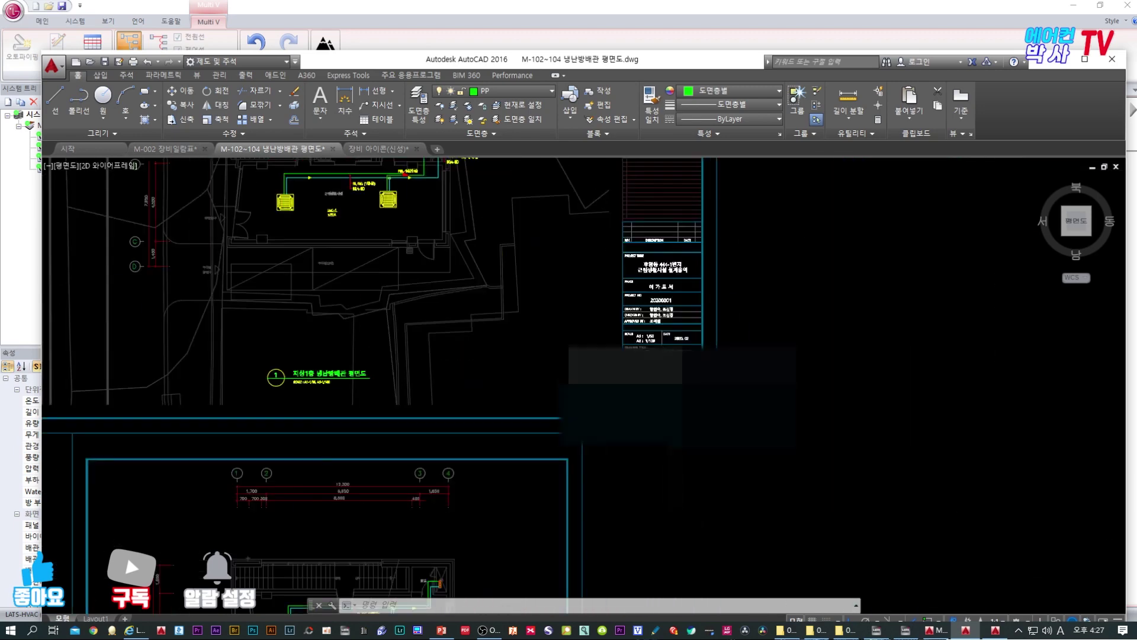
scroll(670, 356, up, 8)
middle_drag(665, 501, 663, 371)
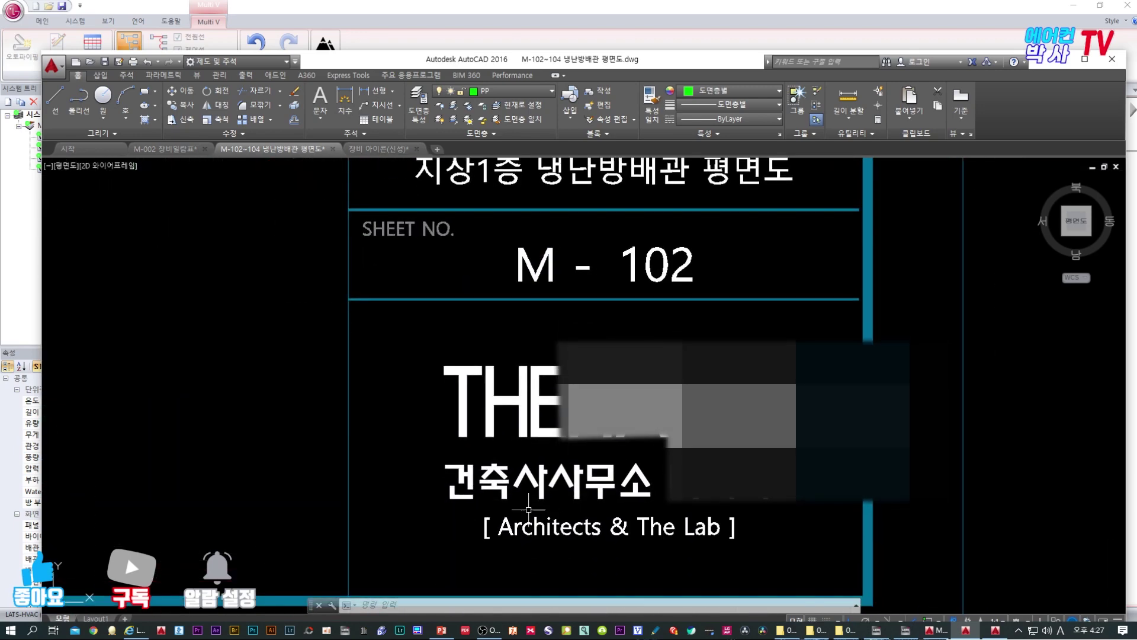
middle_drag(683, 196, 684, 302)
scroll(746, 363, down, 3)
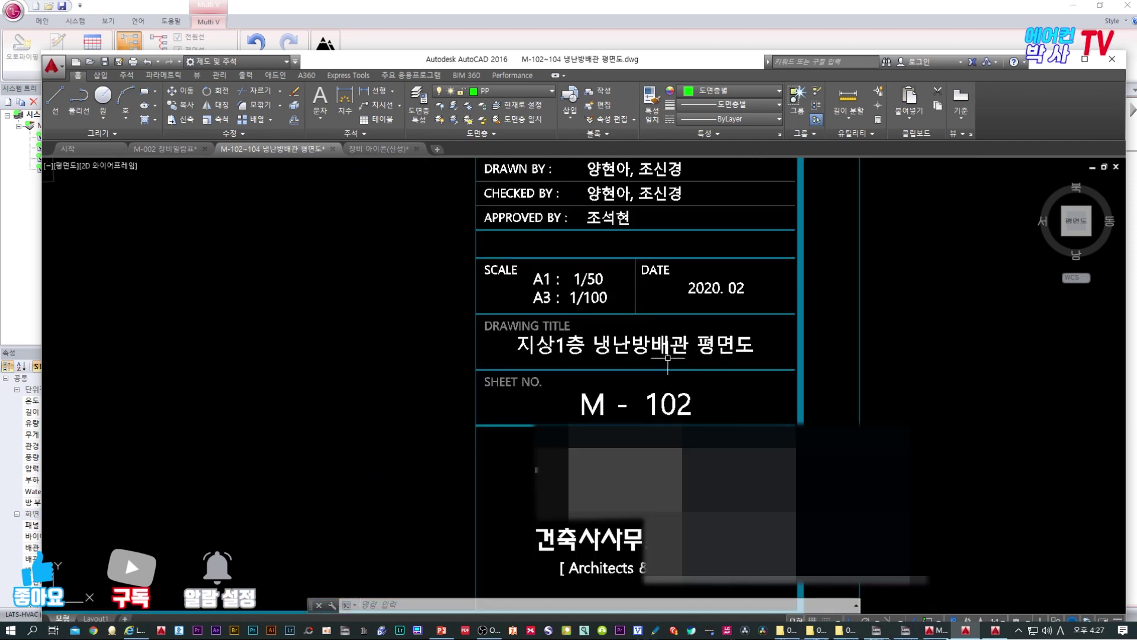
scroll(626, 346, down, 2)
- Examine the second-floor refrigerant and drain piping between the two indoor units and the PS shaft
scroll(536, 332, up, 2)
scroll(457, 457, up, 3)
scroll(490, 406, up, 2)
scroll(598, 375, up, 2)
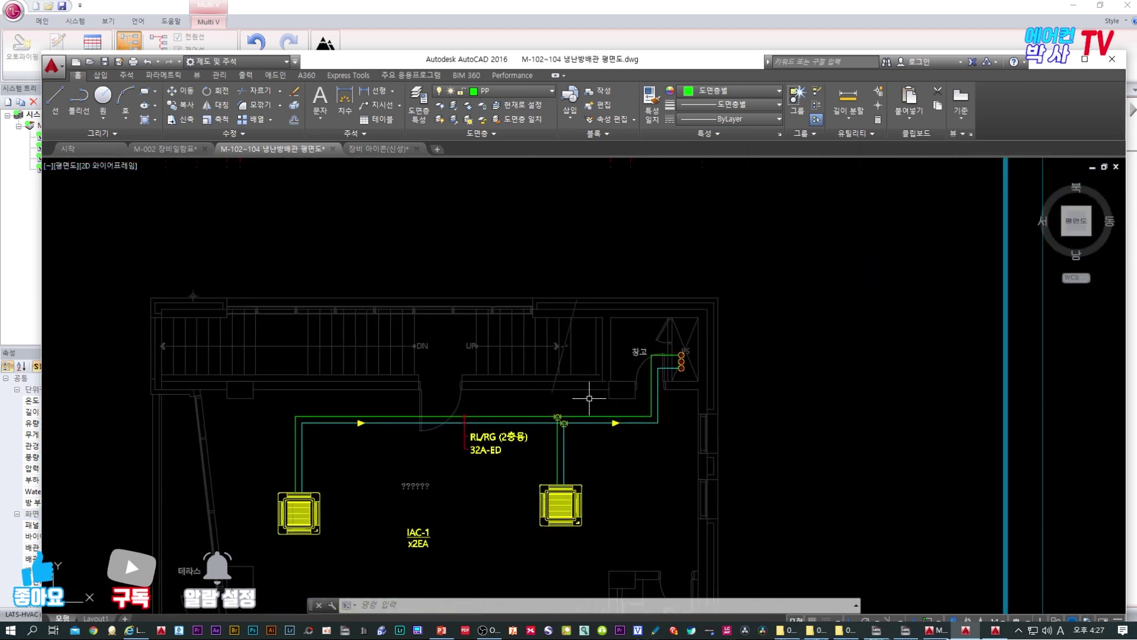
scroll(570, 456, up, 2)
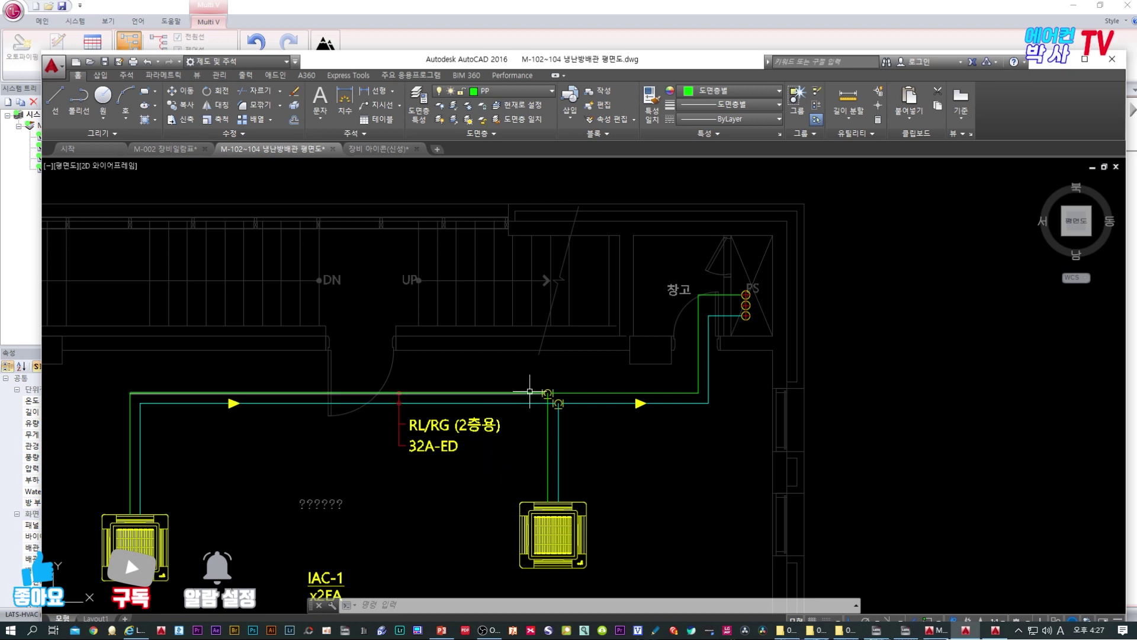
scroll(530, 392, up, 2)
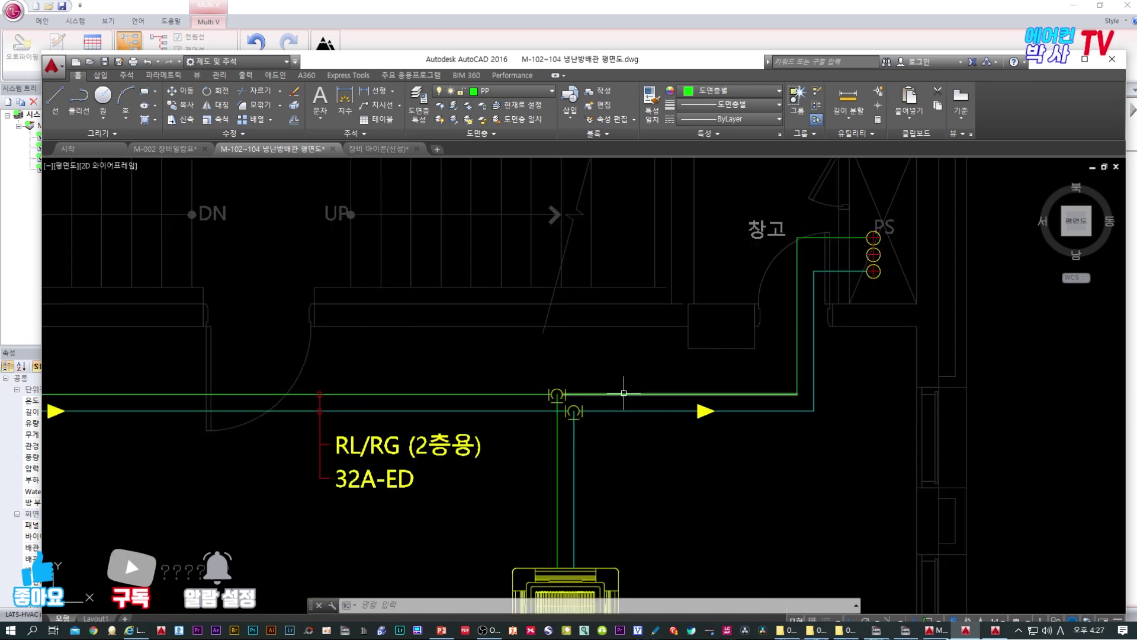
scroll(655, 464, down, 2)
middle_drag(654, 464, 569, 402)
scroll(580, 414, up, 2)
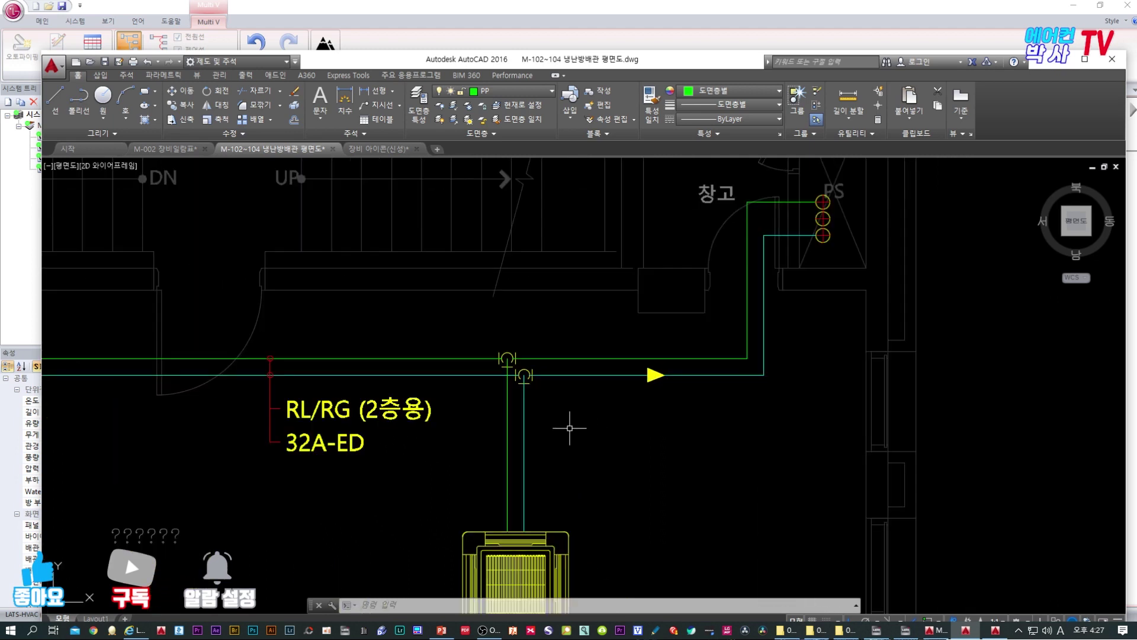
- Copy the uppermost red branch-pipe symbol of the first group in the 장비 아이콘(신성) drawing to the clipboard
click(379, 148)
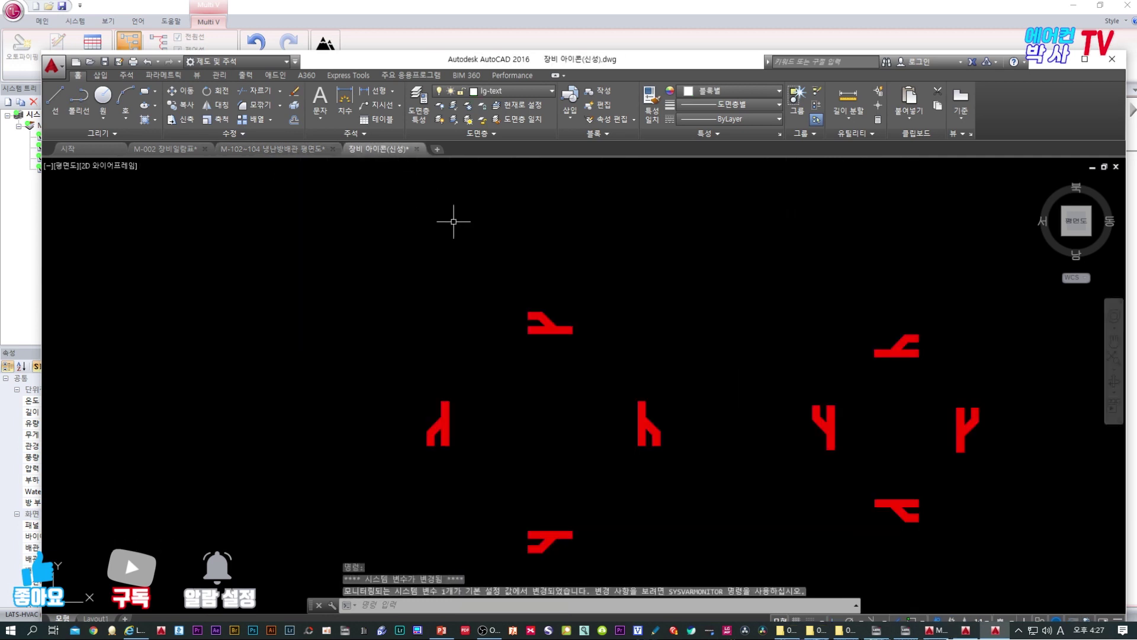
scroll(651, 328, down, 1)
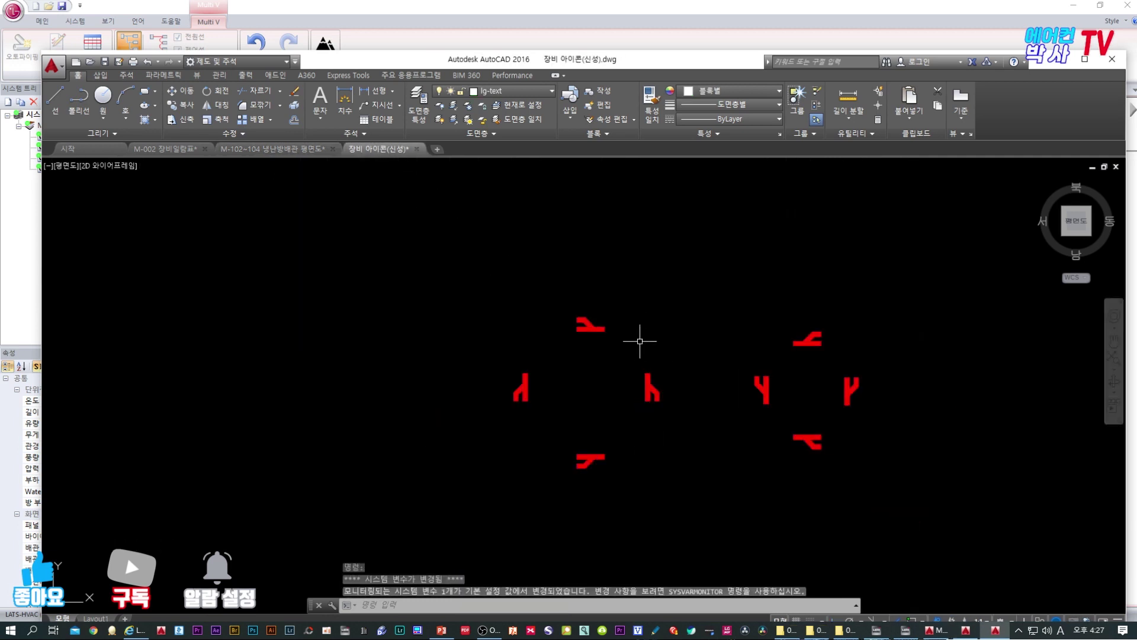
scroll(674, 339, down, 3)
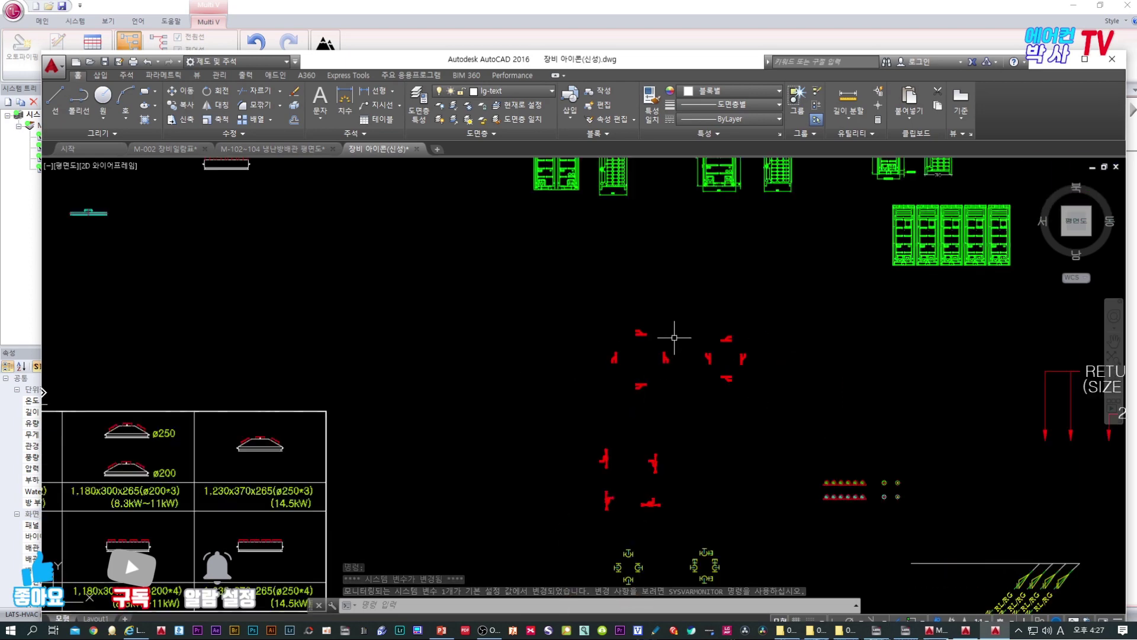
scroll(674, 339, down, 2)
scroll(598, 368, down, 1)
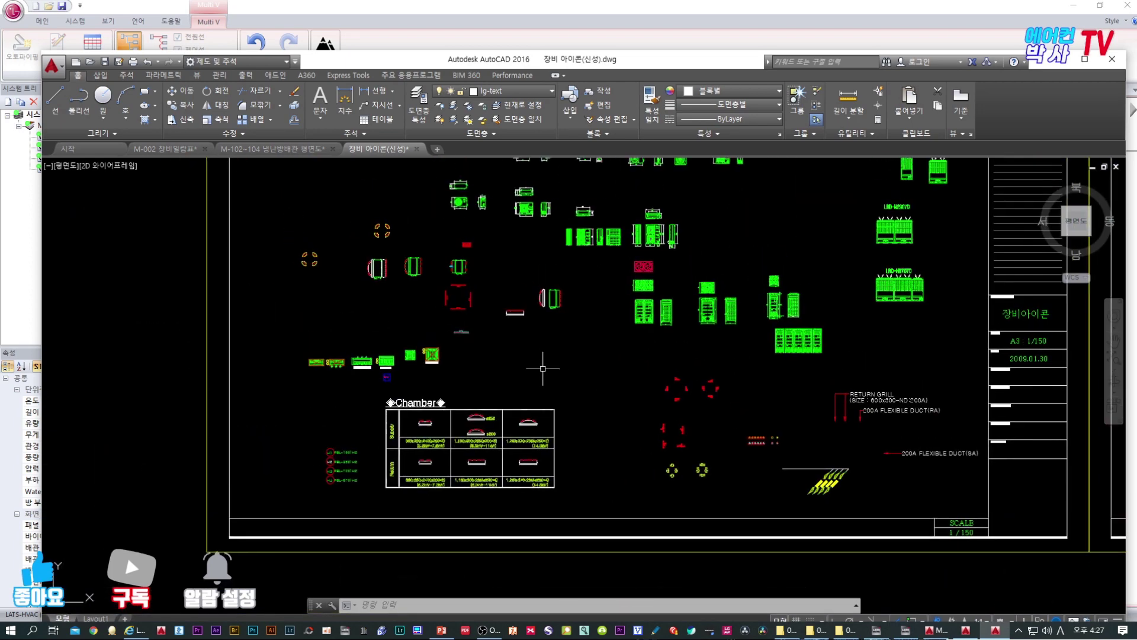
scroll(564, 372, down, 2)
scroll(601, 338, up, 4)
middle_drag(652, 414, 547, 241)
scroll(582, 384, up, 2)
click(452, 310)
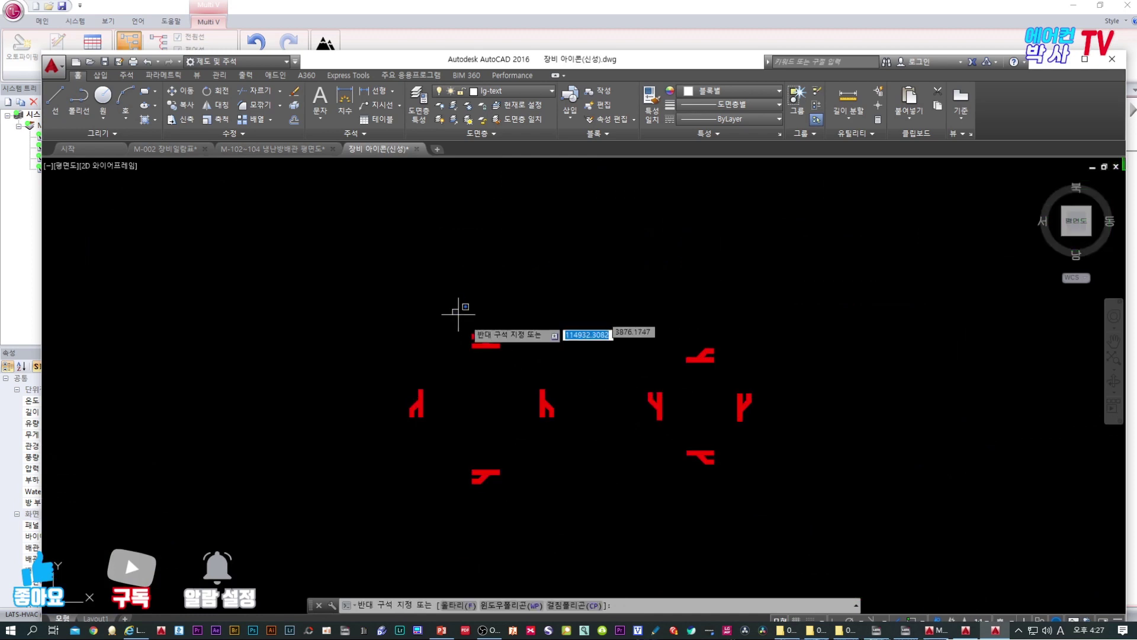
click(522, 375)
right_click(481, 341)
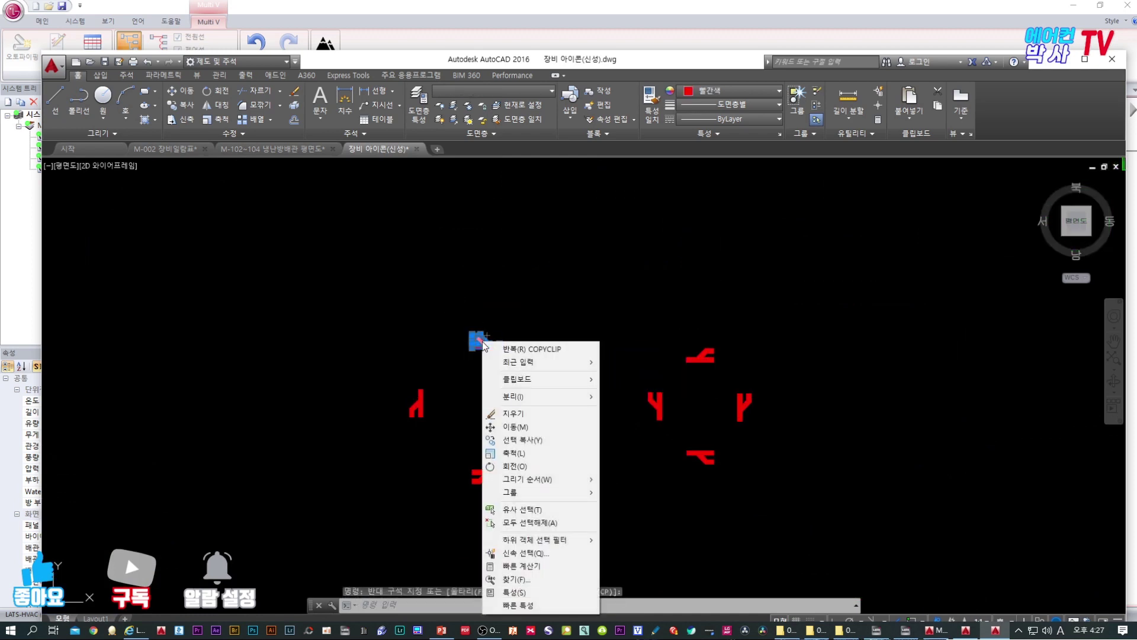
mouse_move(539, 379)
click(625, 392)
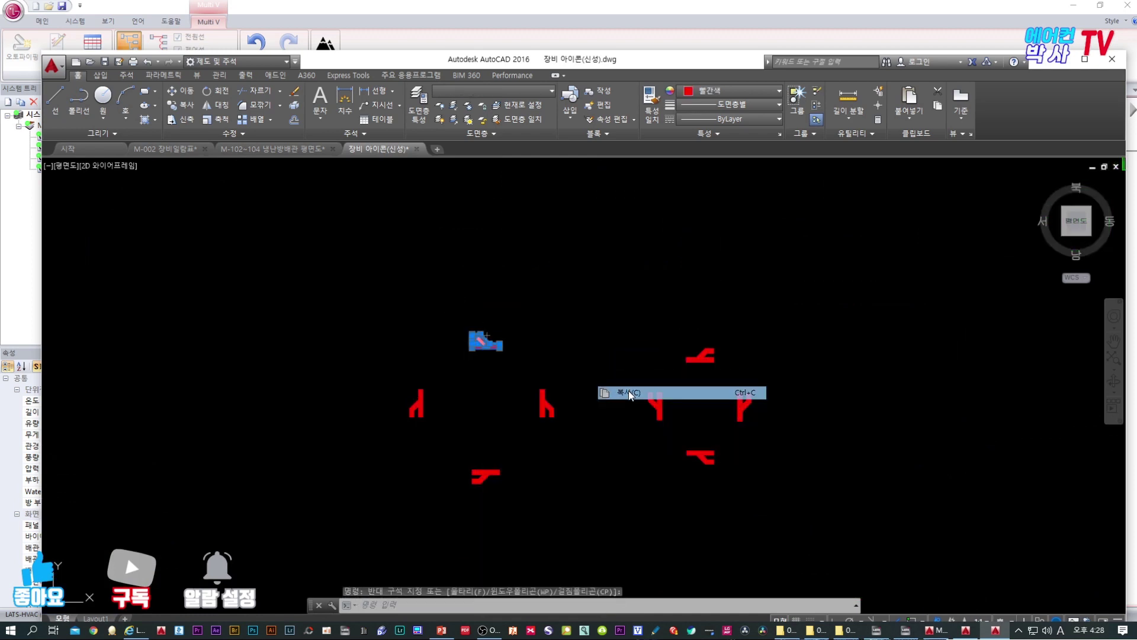
- Paste the branch symbol into the M-102~104 floor plan on the green second-floor pipe, just before the drain line's flow arrow
click(258, 148)
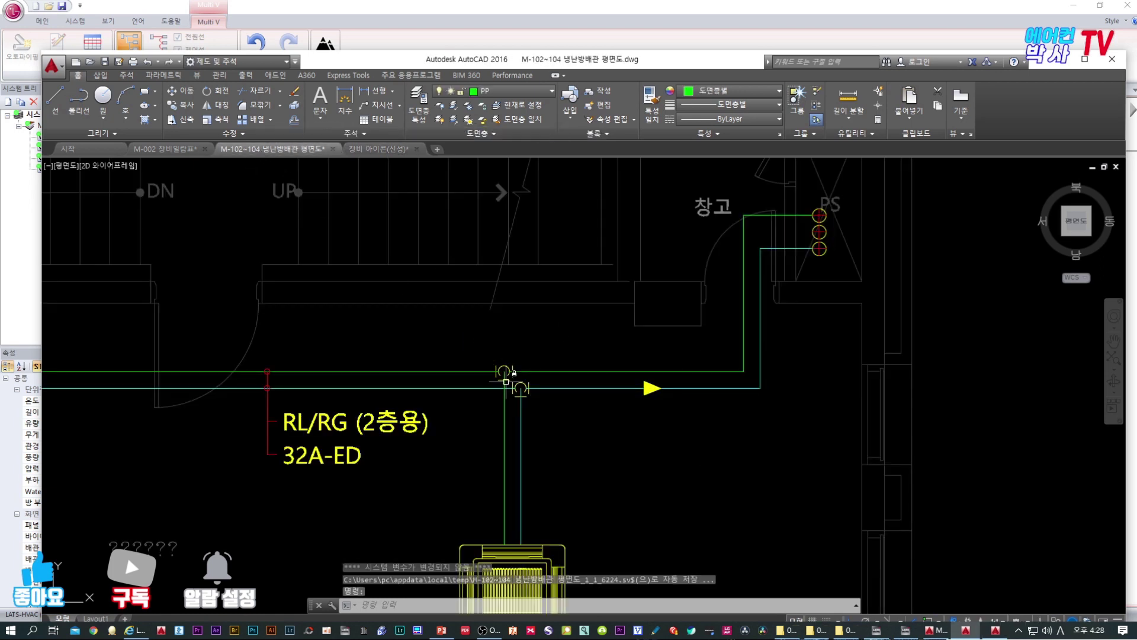
right_click(564, 366)
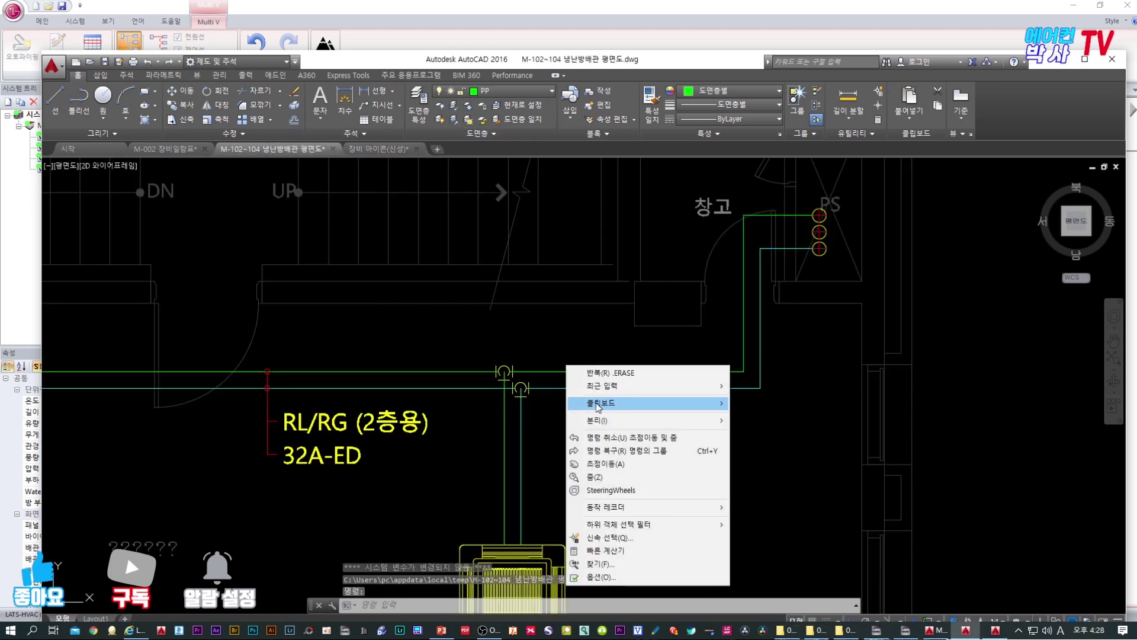
mouse_move(592, 403)
click(770, 443)
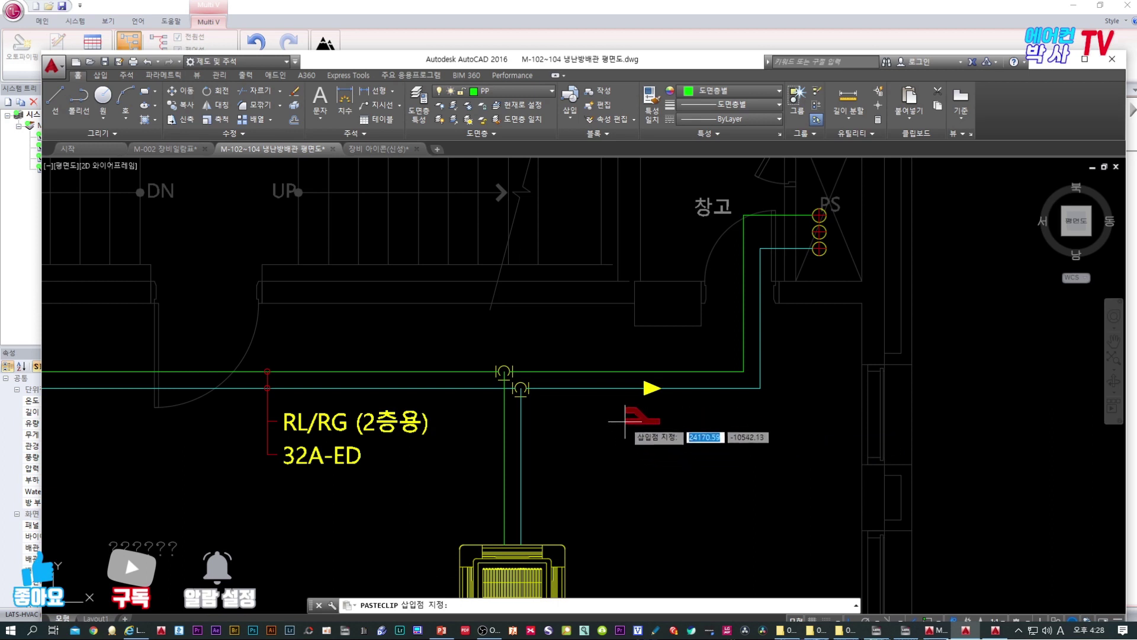
scroll(602, 374, up, 2)
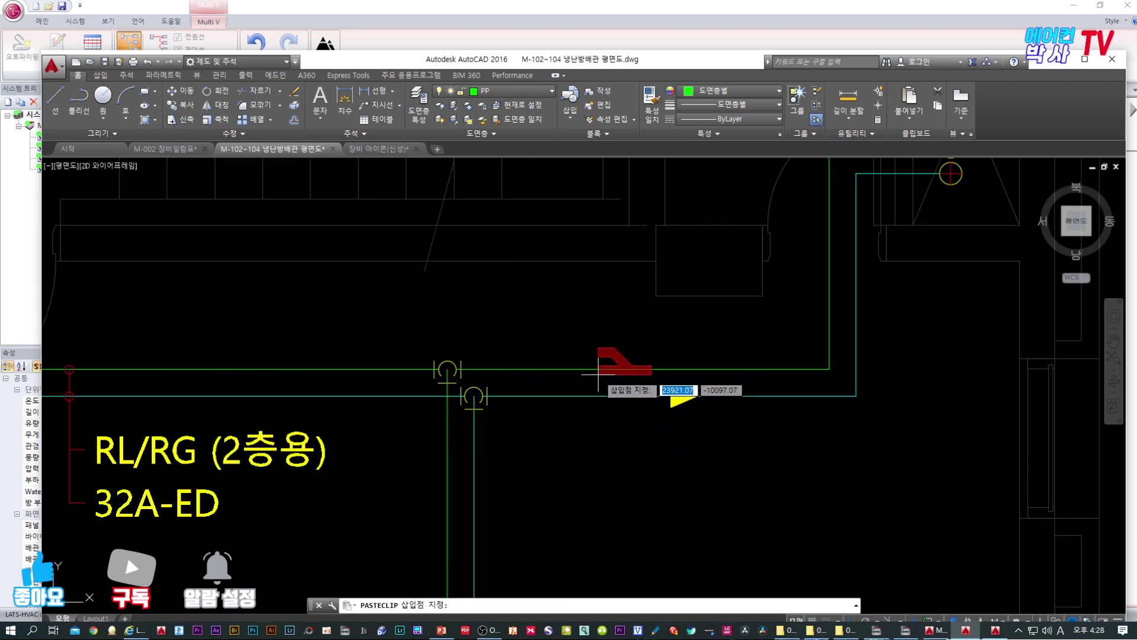
click(588, 374)
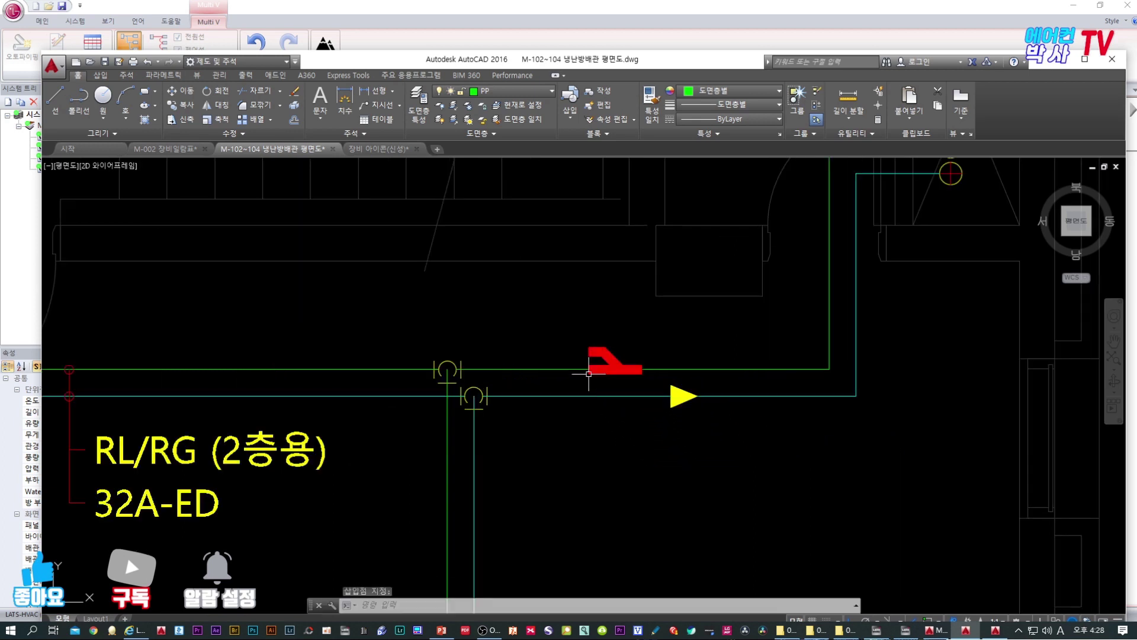
key(ctrl+v)
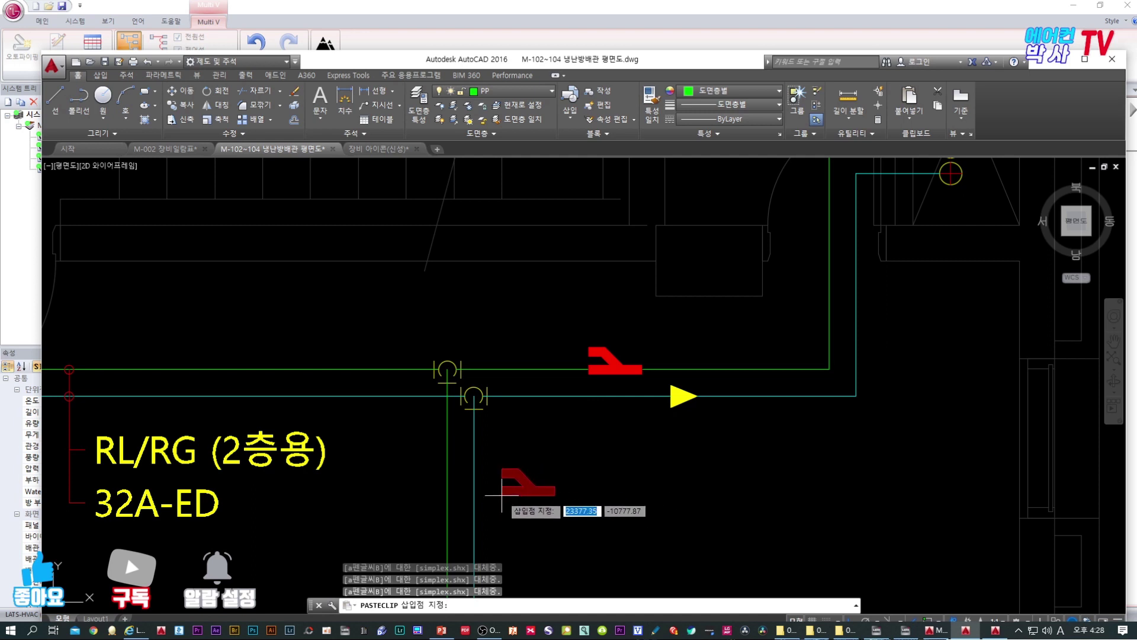
key(Escape)
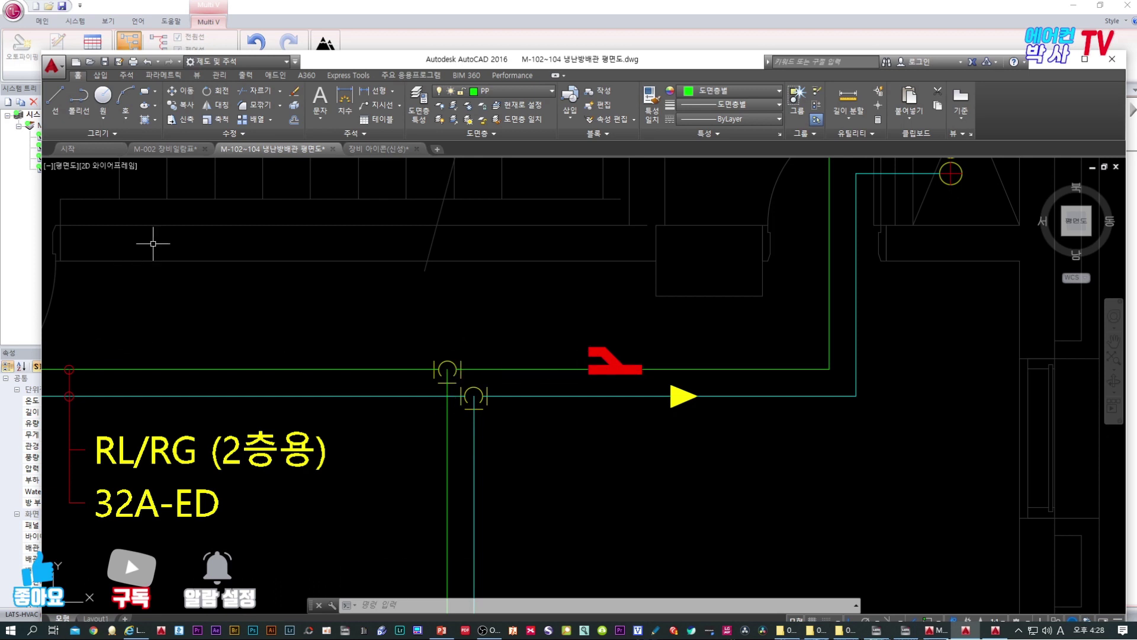
click(243, 104)
click(503, 369)
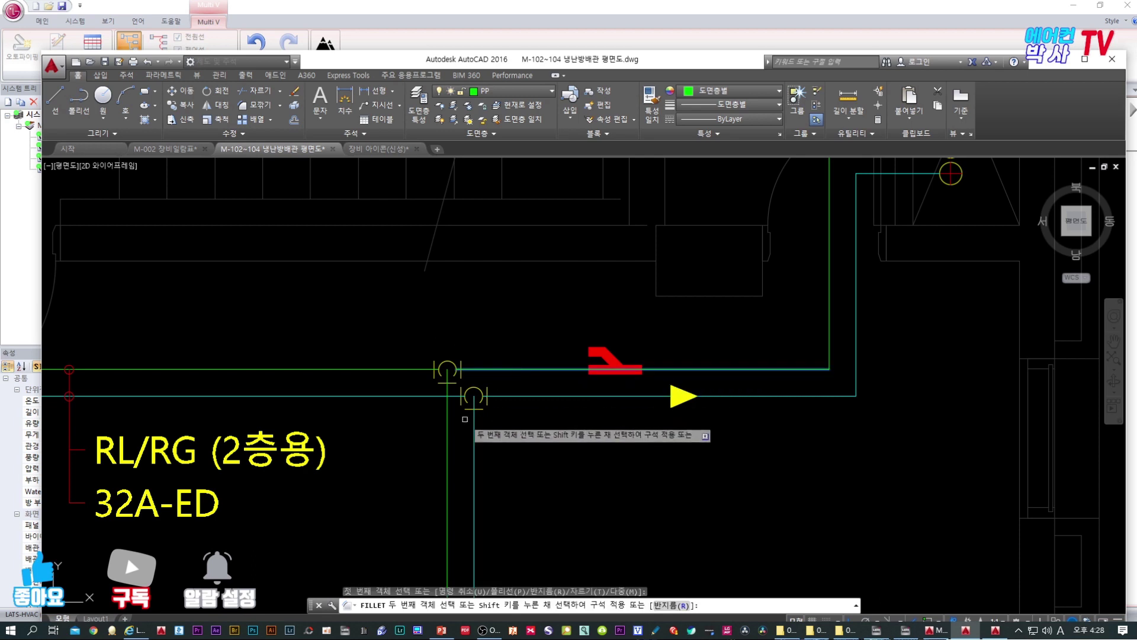
key(Escape)
- Delete the yellow joint symbol at the green pipe junction and the horizontal green pipe running from it to the far indoor unit
click(422, 335)
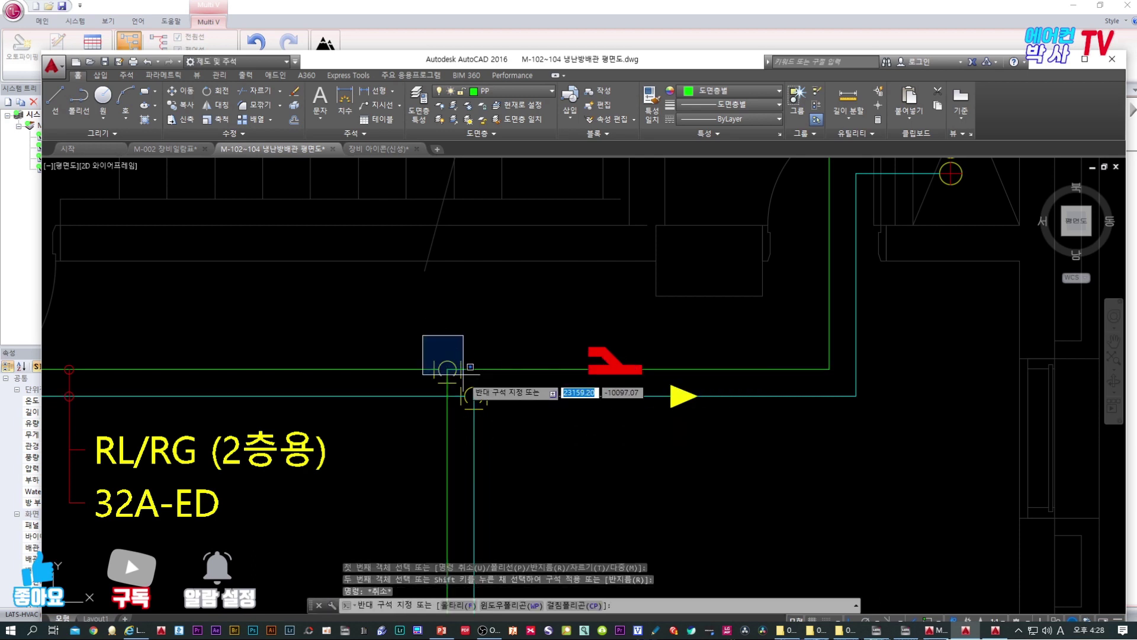
click(462, 388)
key(Delete)
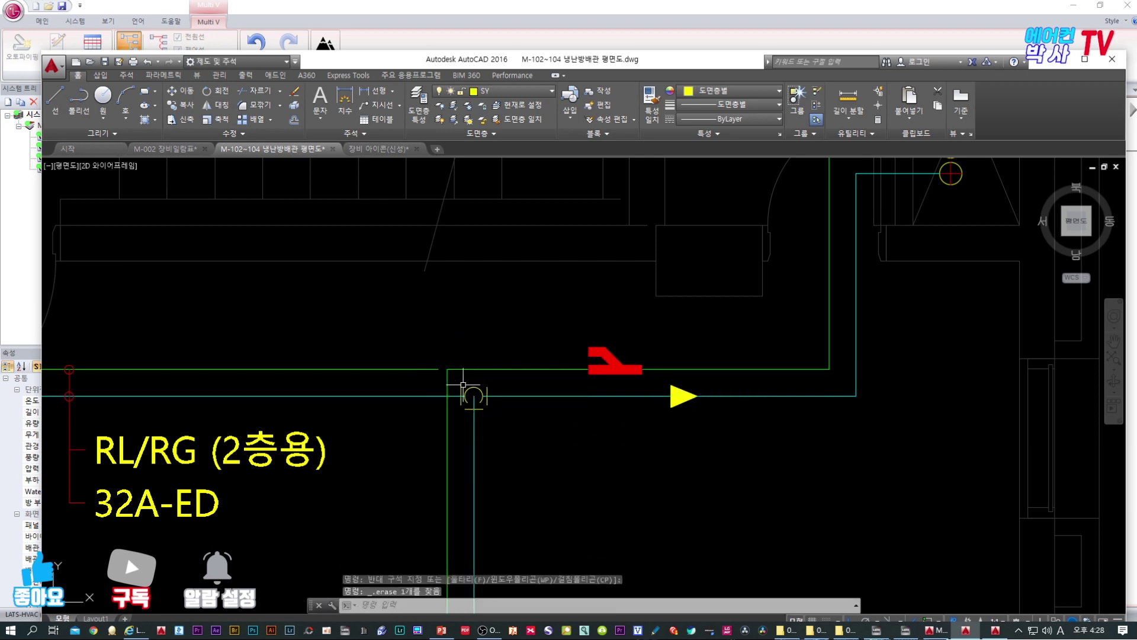
click(421, 370)
key(Delete)
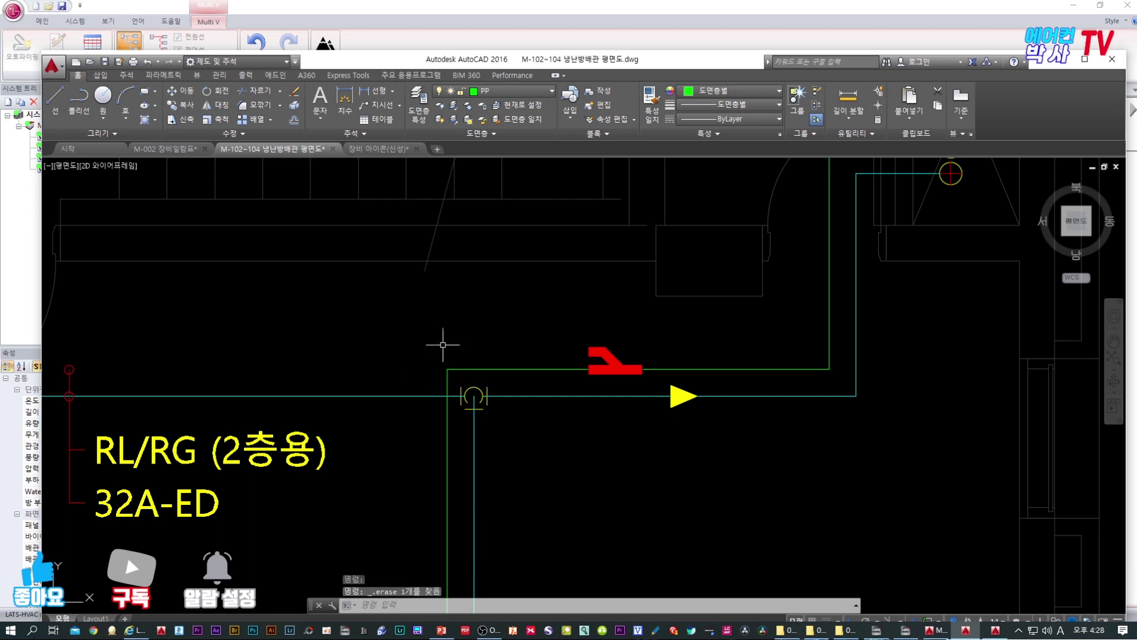
- Draw a horizontal line from the midpoint of the branch symbol's upper outlet, extending past the near indoor unit's vertical pipe
click(63, 101)
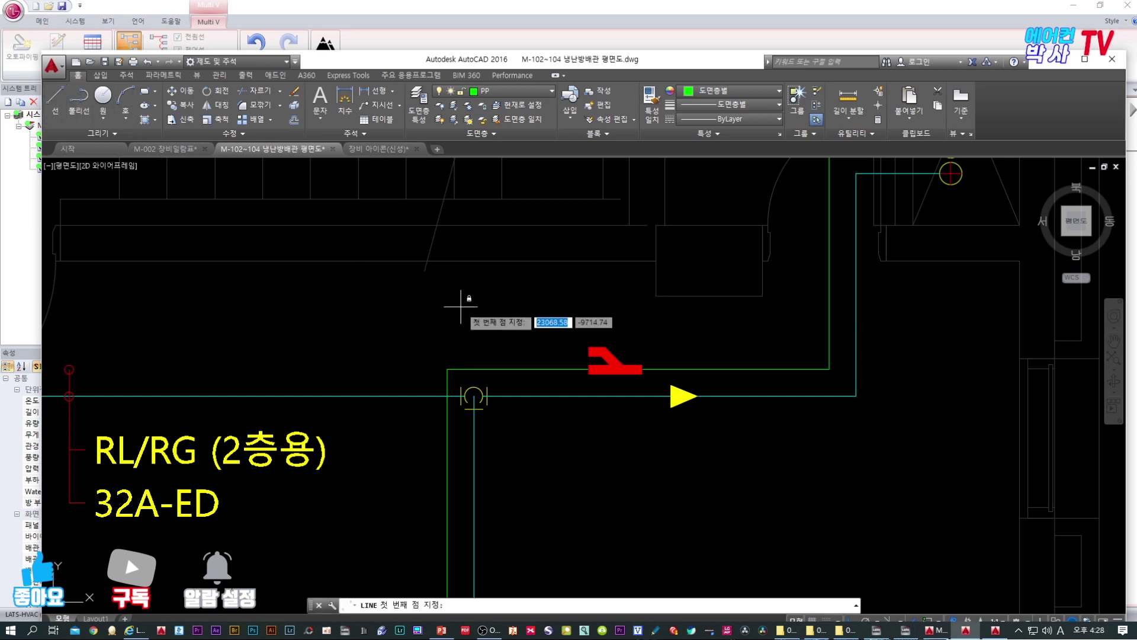
shift+right_click(567, 333)
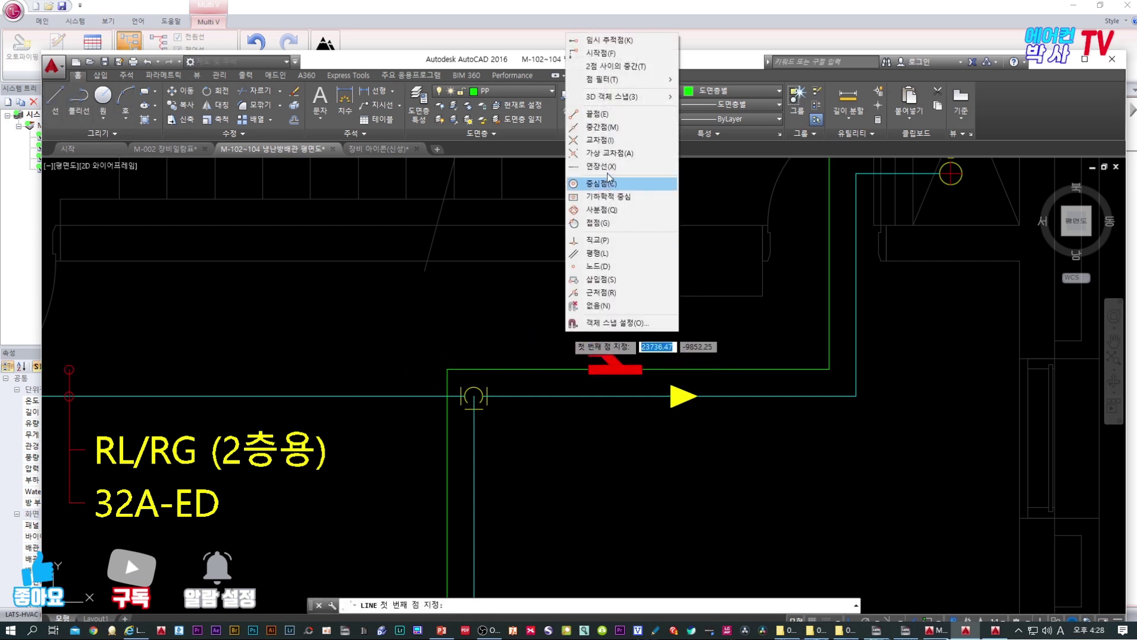
click(600, 127)
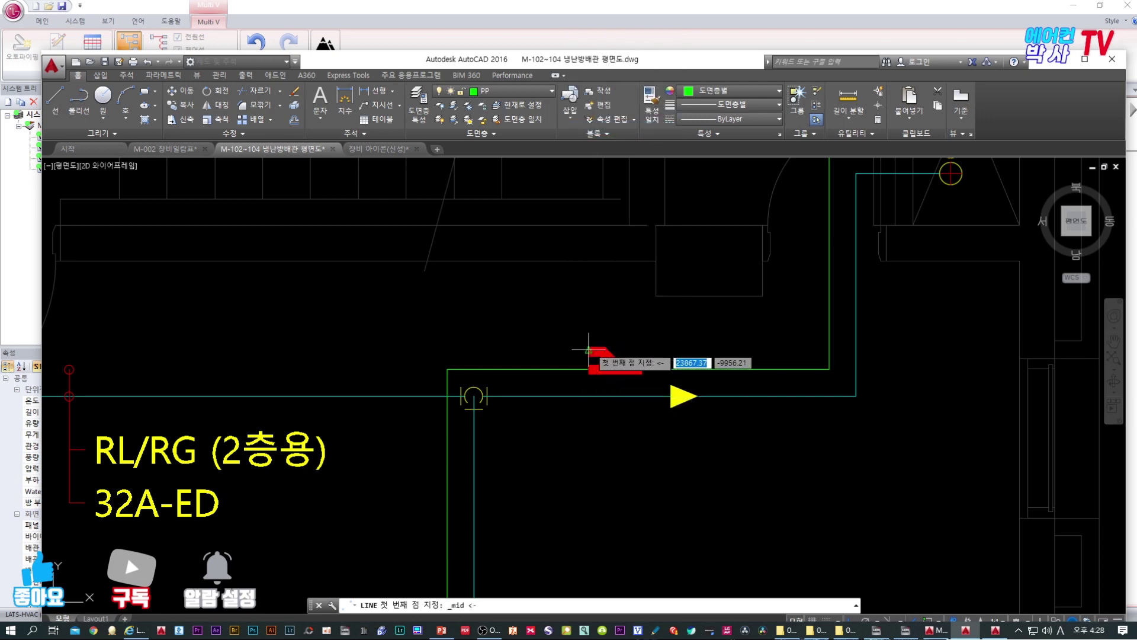
click(588, 355)
click(377, 343)
key(Return)
- Fillet the new horizontal line with the far indoor unit's vertical green pipe to join them at a corner
scroll(485, 410, down, 5)
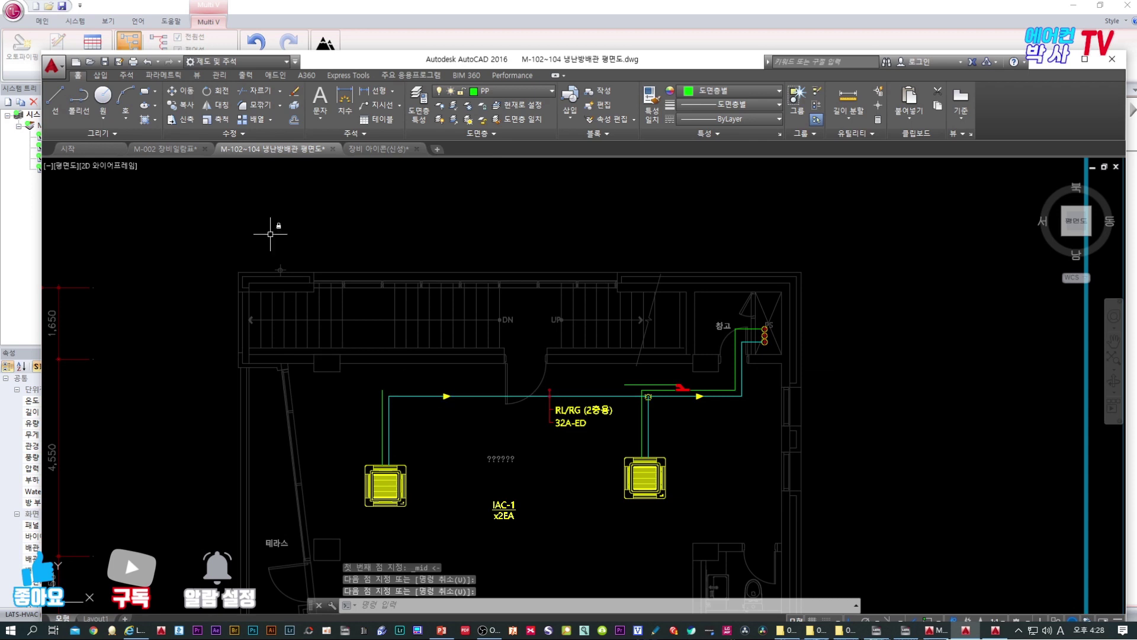
click(248, 104)
click(633, 389)
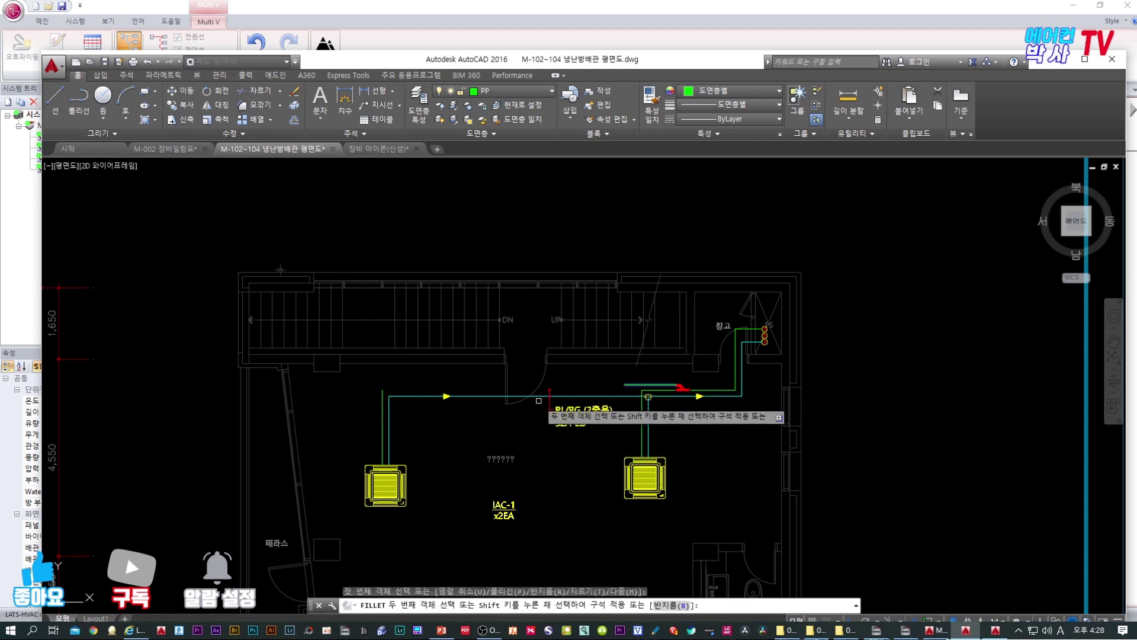
click(382, 413)
- Inspect the rerouted second-floor refrigerant pipes and follow them to the riser symbols in the PS shaft
scroll(539, 461, up, 3)
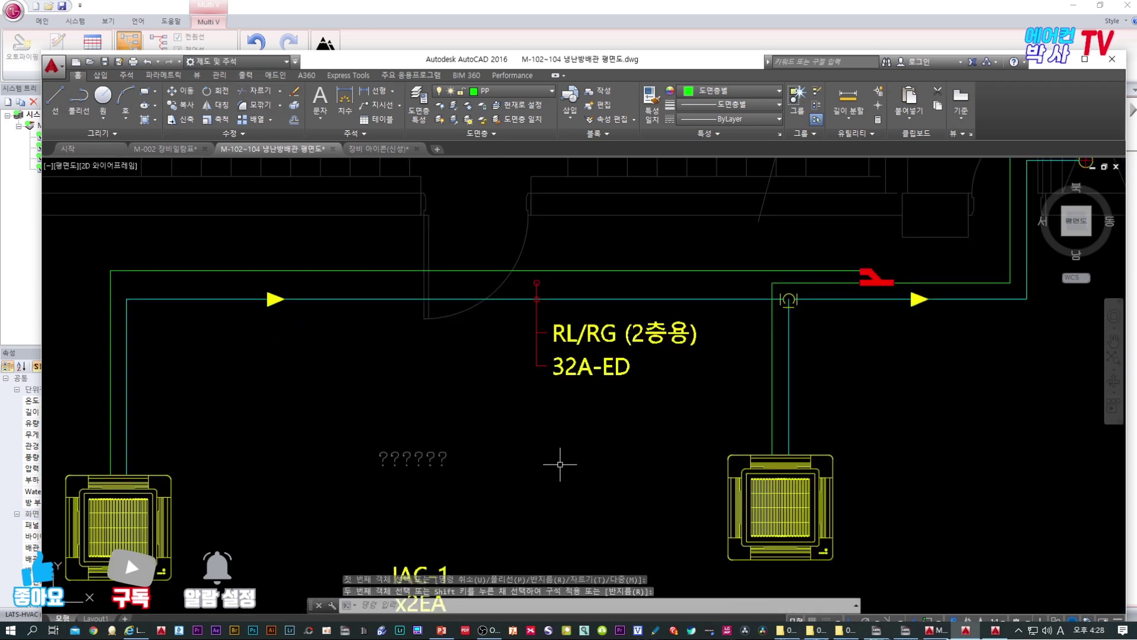
scroll(704, 308, up, 2)
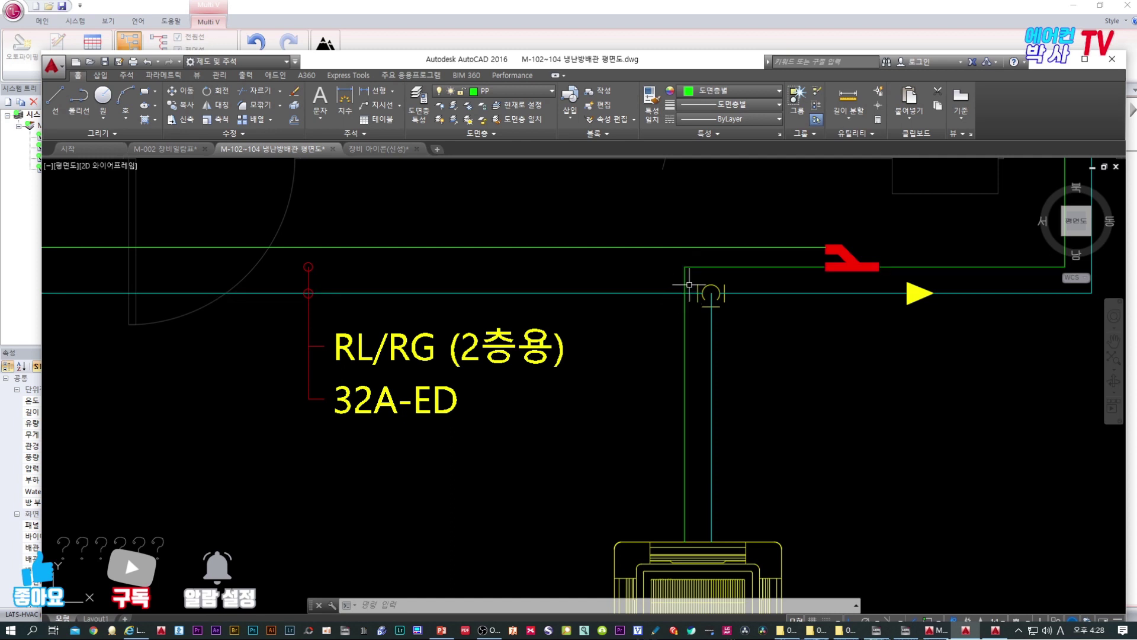
scroll(652, 319, down, 3)
middle_drag(716, 347, 684, 361)
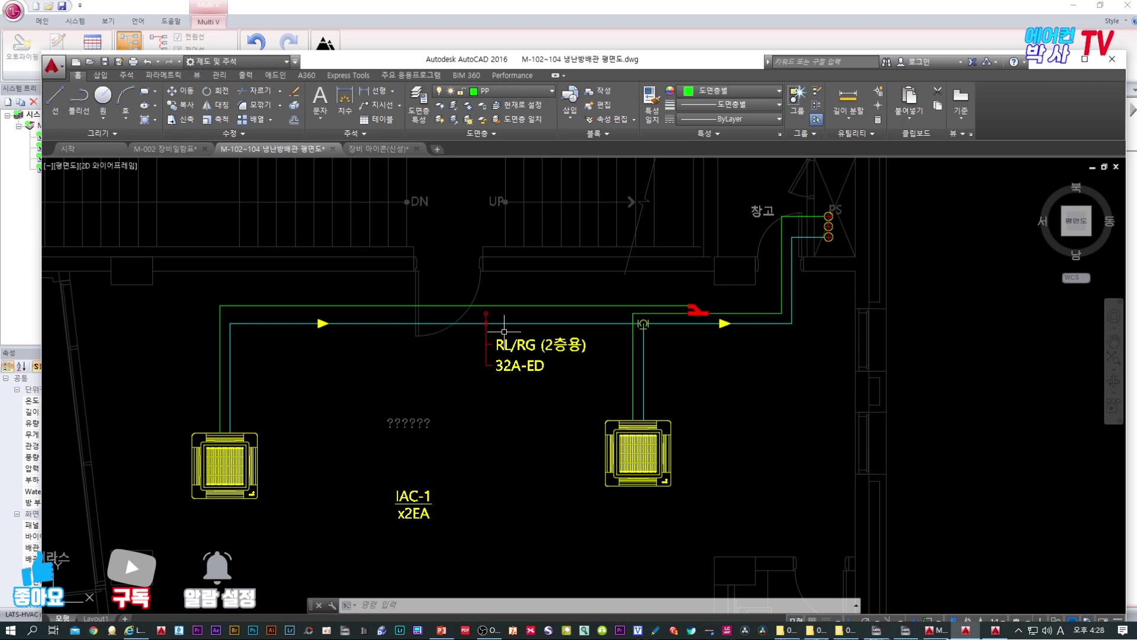
scroll(802, 316, up, 5)
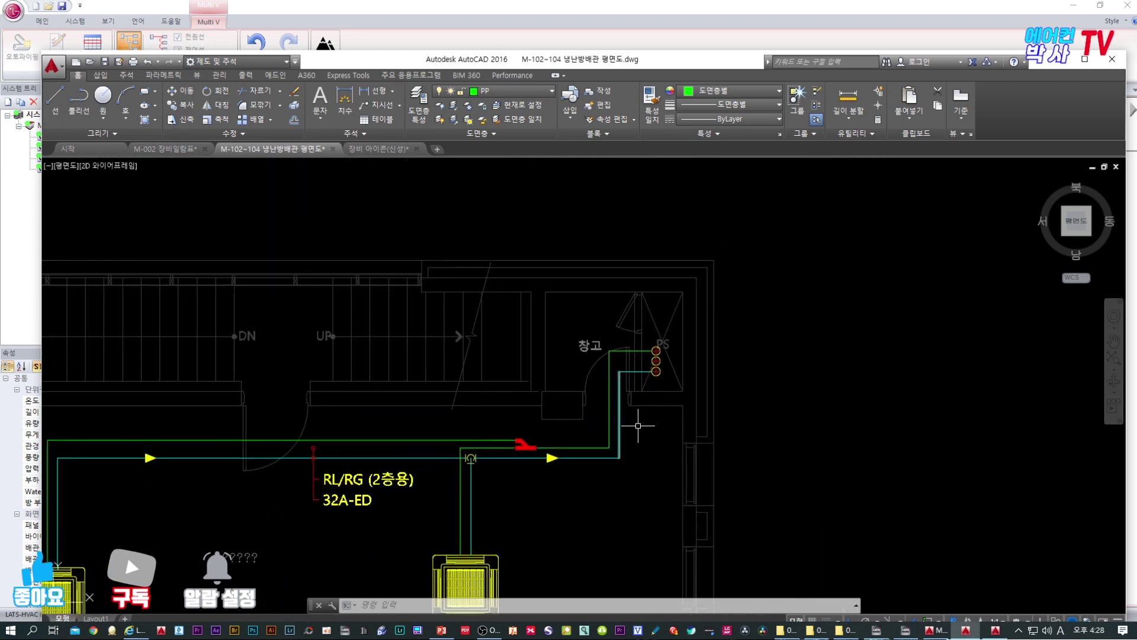
middle_drag(690, 350, 643, 448)
middle_drag(651, 417, 594, 444)
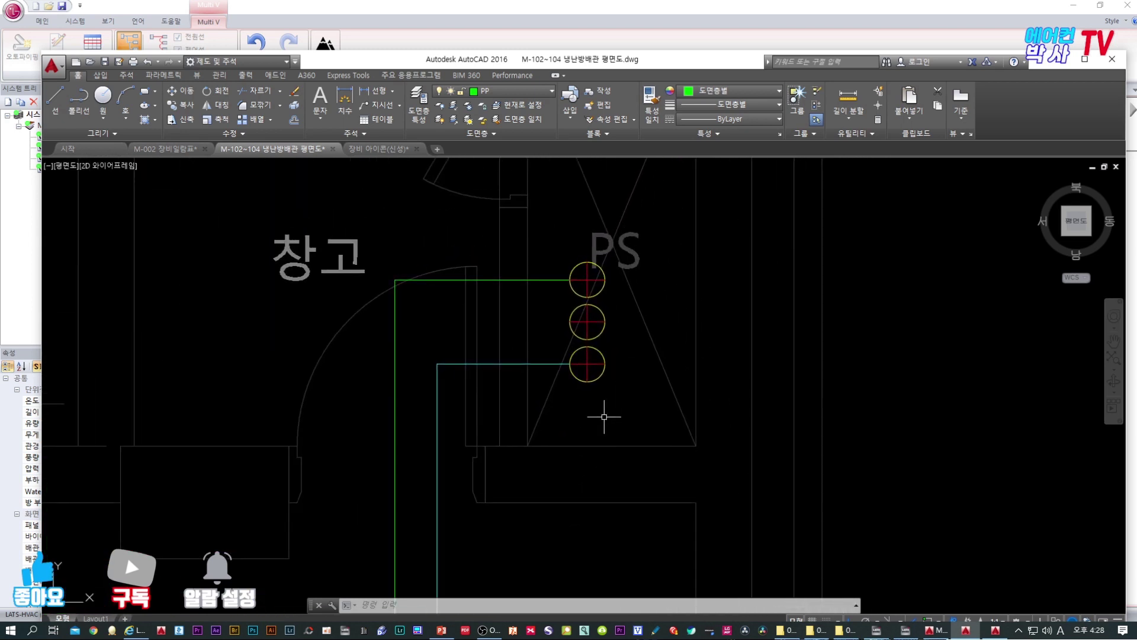
- Examine the three riser symbols in the PS shaft and the rerouted refrigerant pipes across the whole second-floor plan
middle_drag(573, 187, 560, 243)
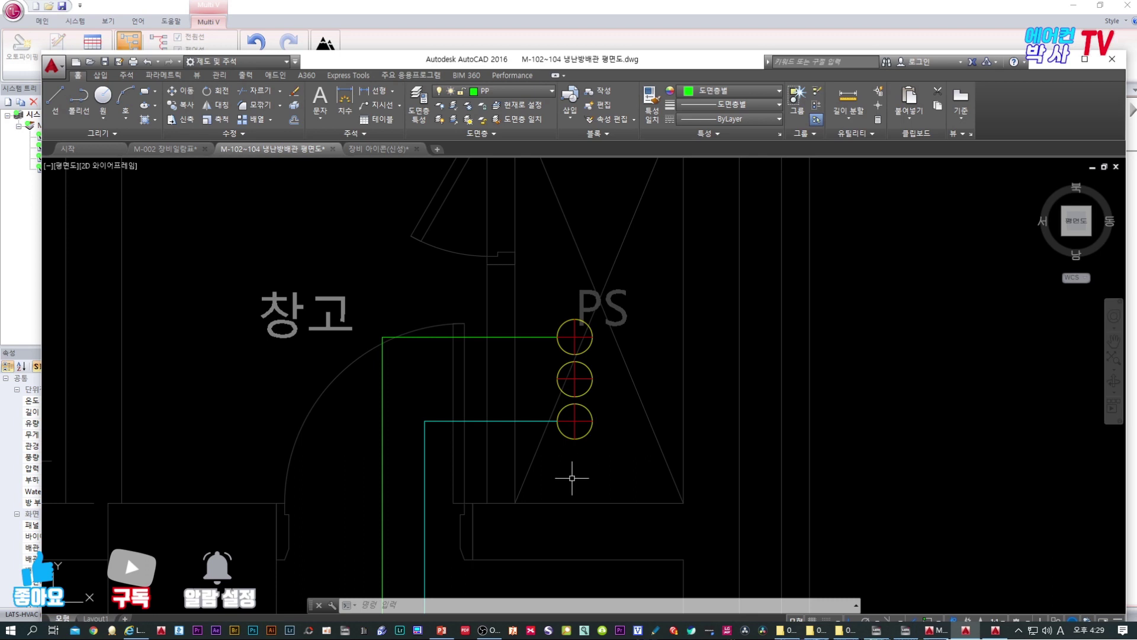
scroll(551, 459, up, 2)
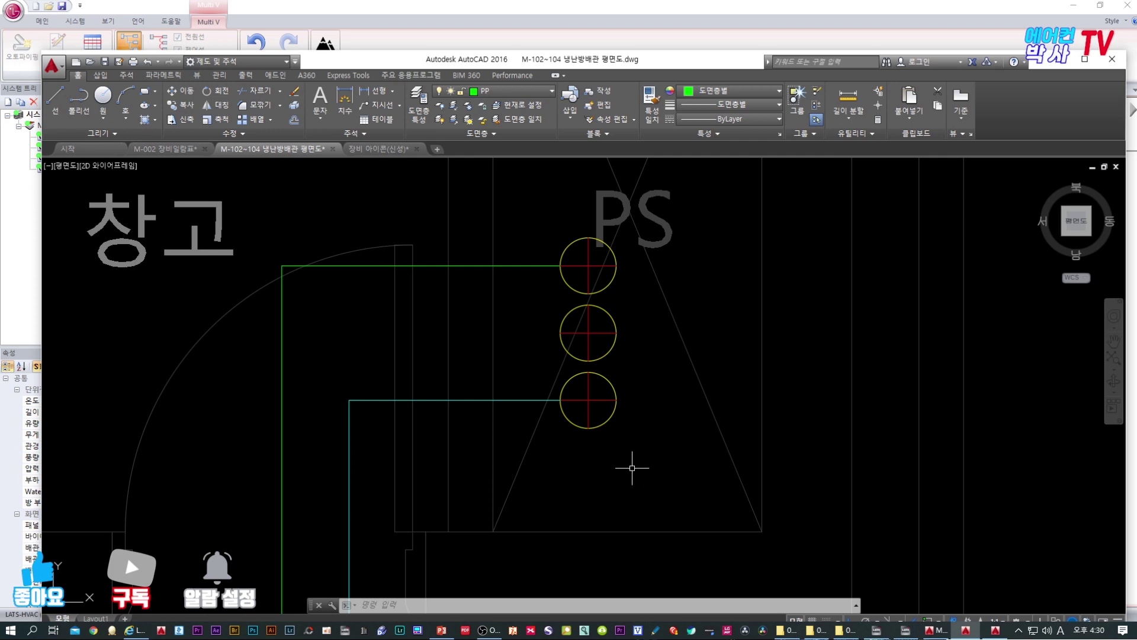
scroll(616, 465, down, 6)
scroll(623, 473, down, 2)
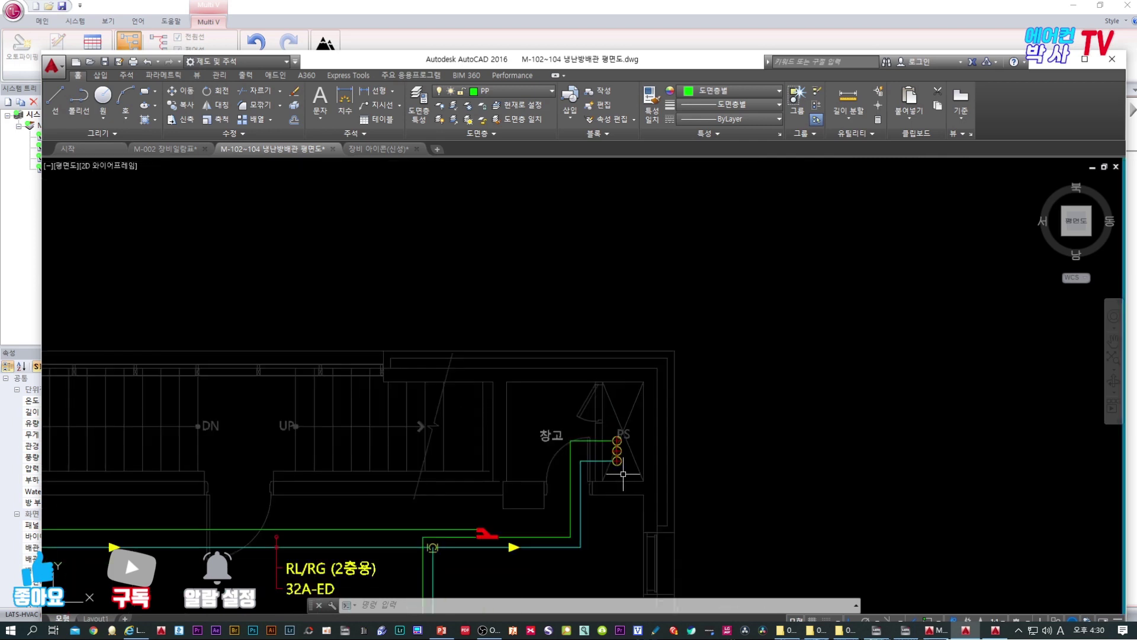
middle_drag(623, 474, 634, 416)
middle_drag(598, 513, 651, 437)
middle_drag(643, 540, 642, 443)
scroll(625, 450, down, 2)
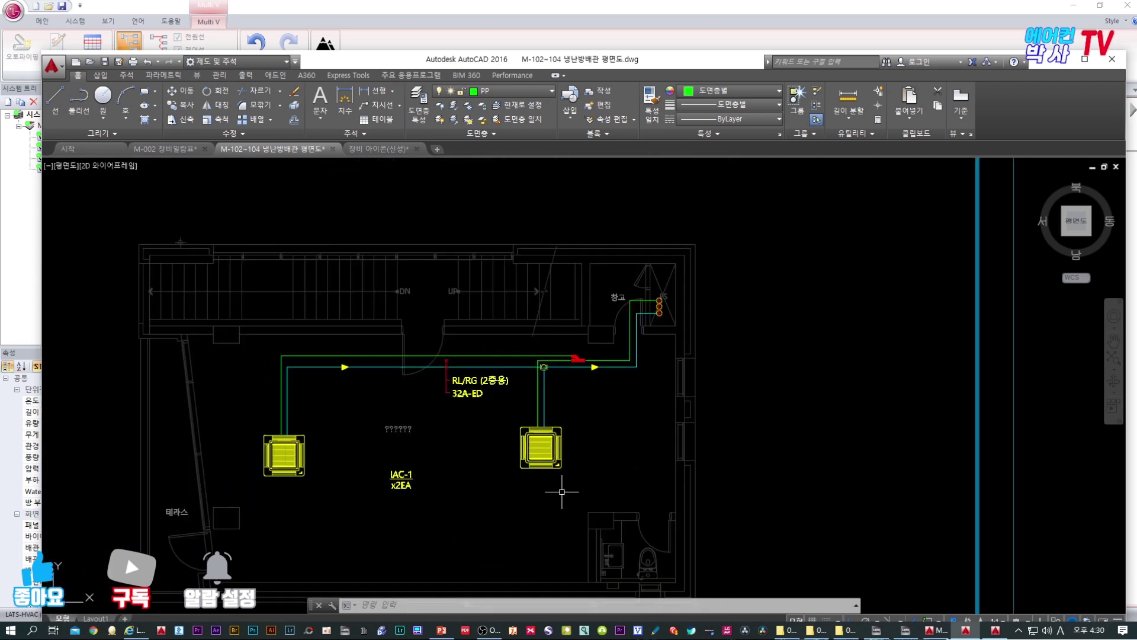
middle_drag(562, 491, 573, 430)
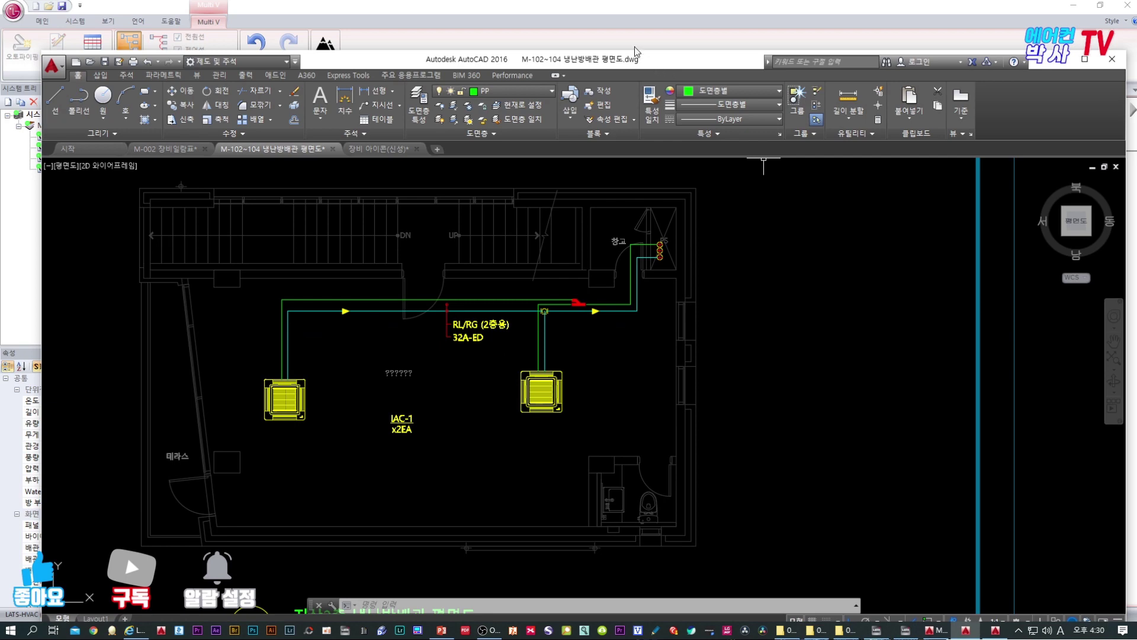
- Clear the drawing and LATS-HVAC windows off the desktop and look through the 나라공조 folder on drive G: in File Explorer
drag(673, 59, 0, 18)
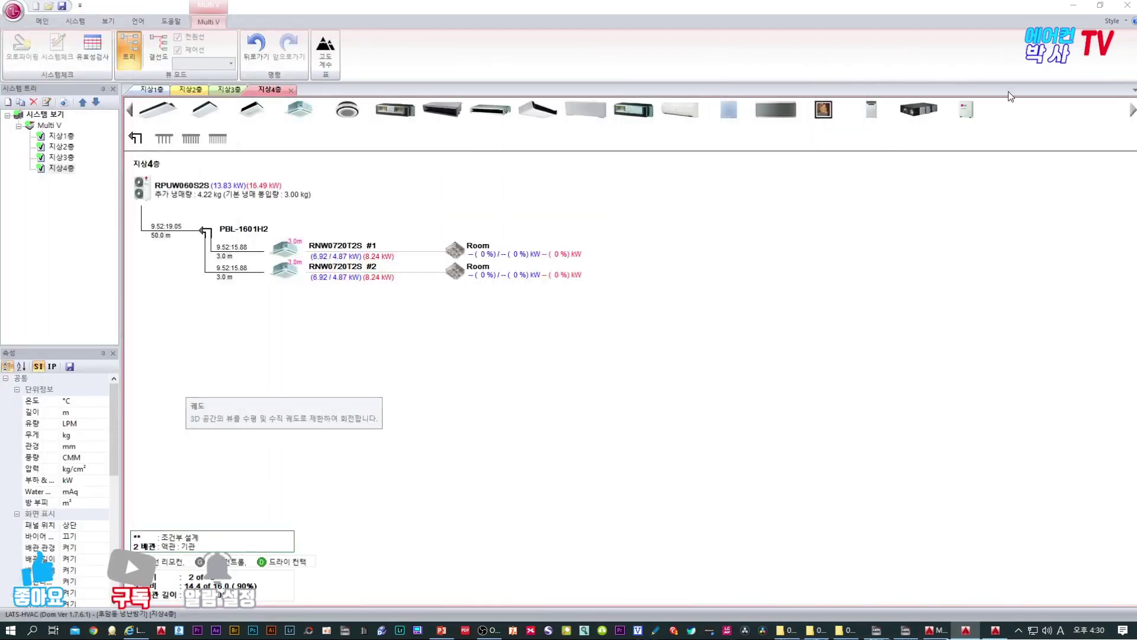
click(1074, 5)
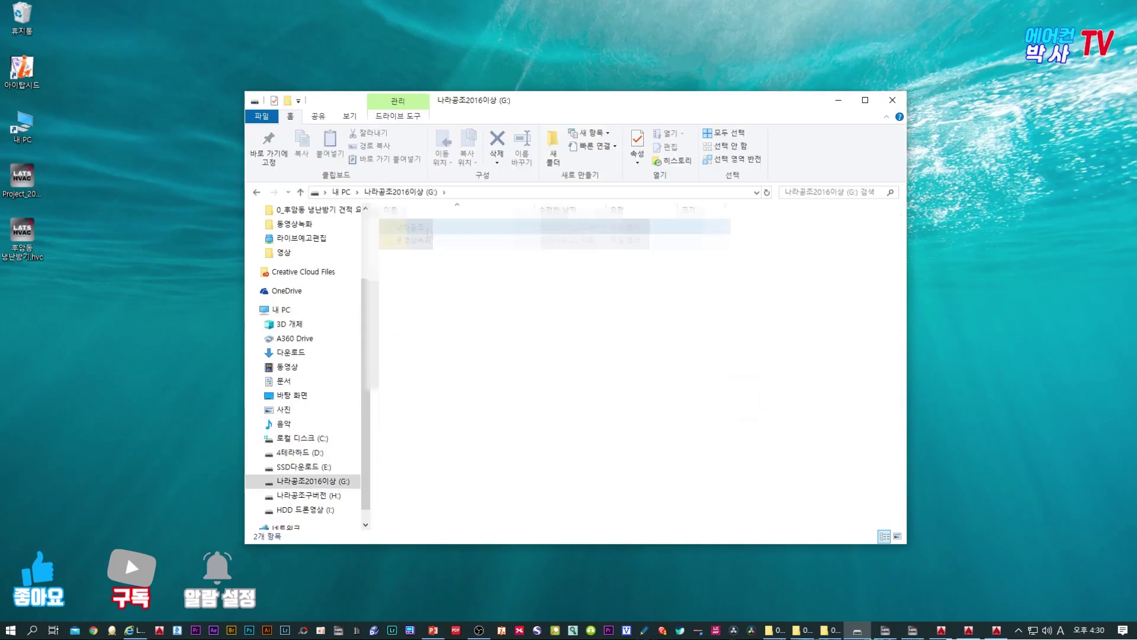
double_click(427, 229)
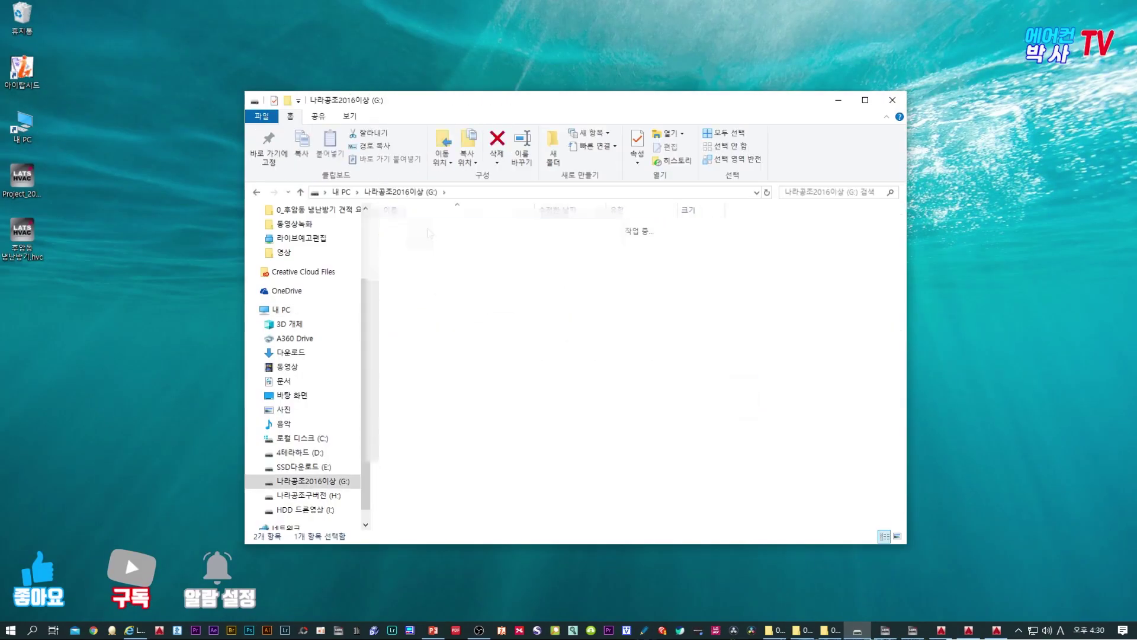
scroll(495, 296, down, 6)
scroll(502, 337, up, 7)
scroll(502, 341, down, 20)
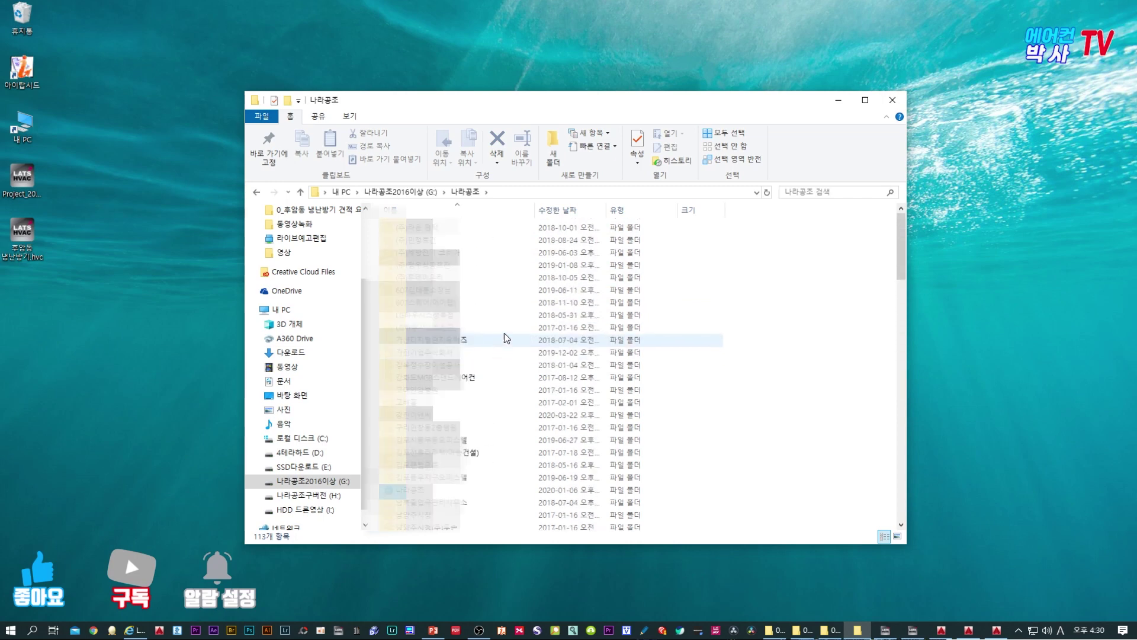
scroll(485, 377, up, 12)
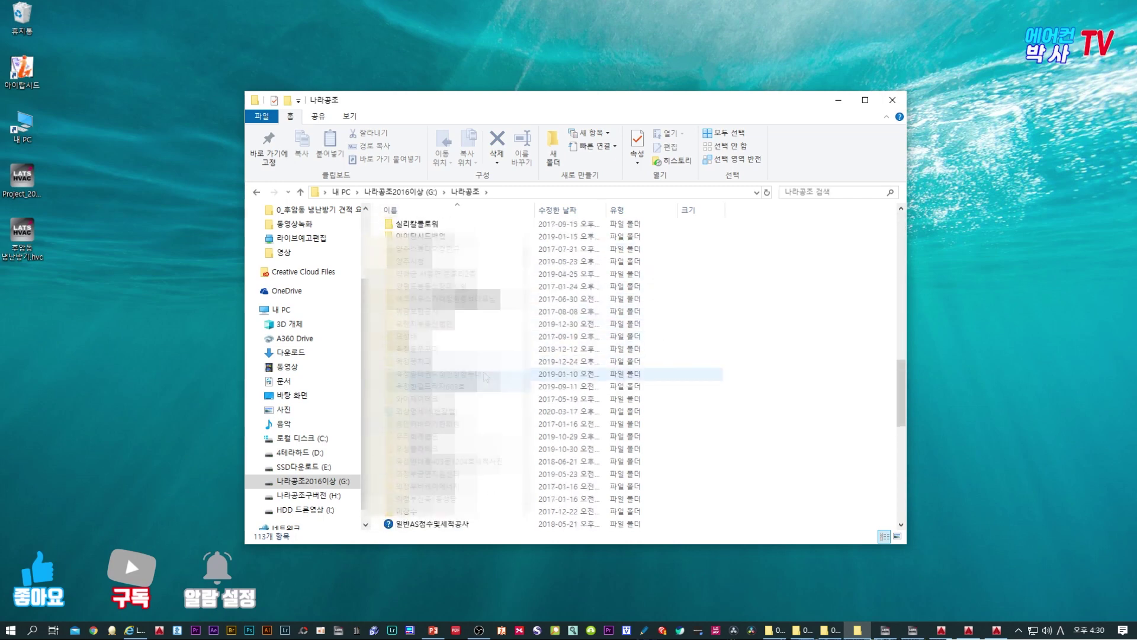
click(301, 192)
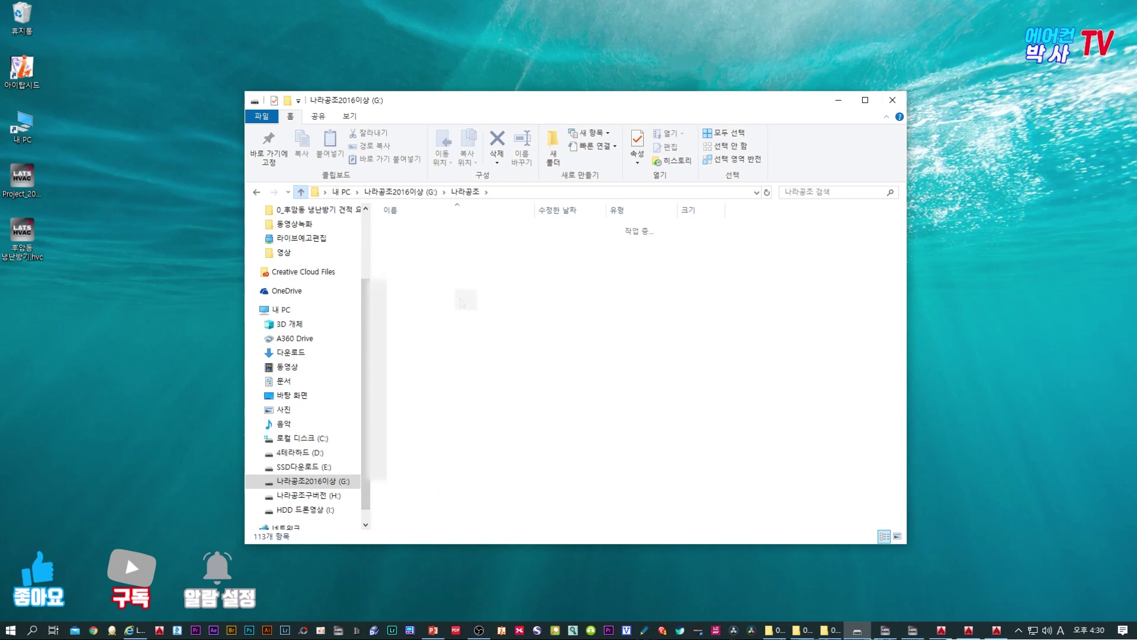
click(300, 192)
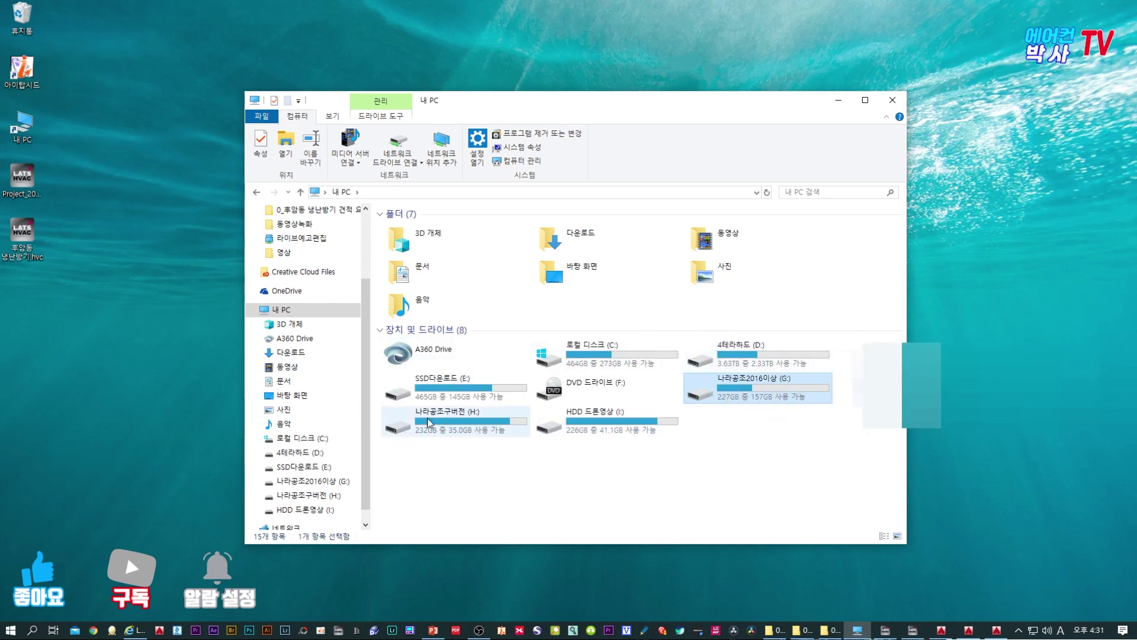
- Open the Excel quotation 견적서 - .xls from the 나라공조 > 광진이앤씨 folder on drive G:
double_click(747, 392)
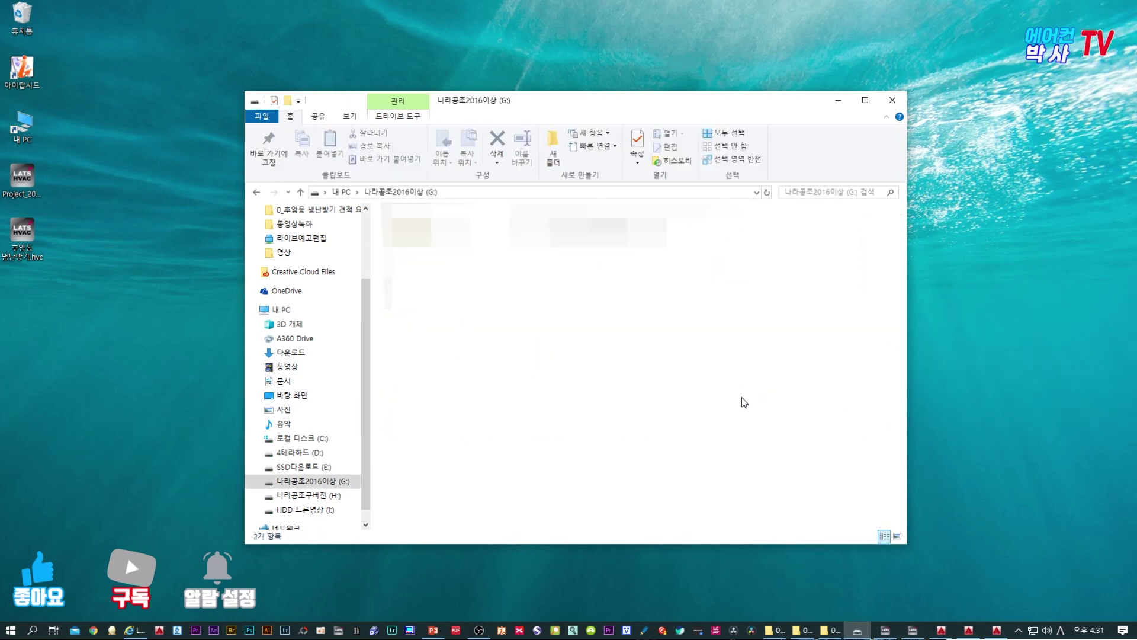
double_click(441, 228)
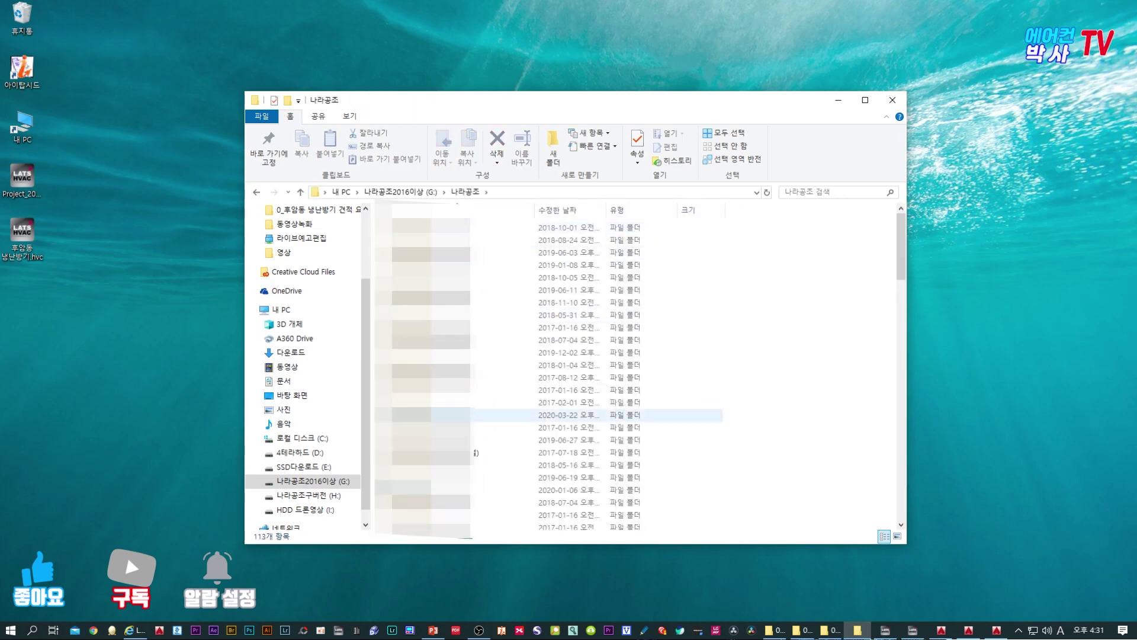
double_click(441, 415)
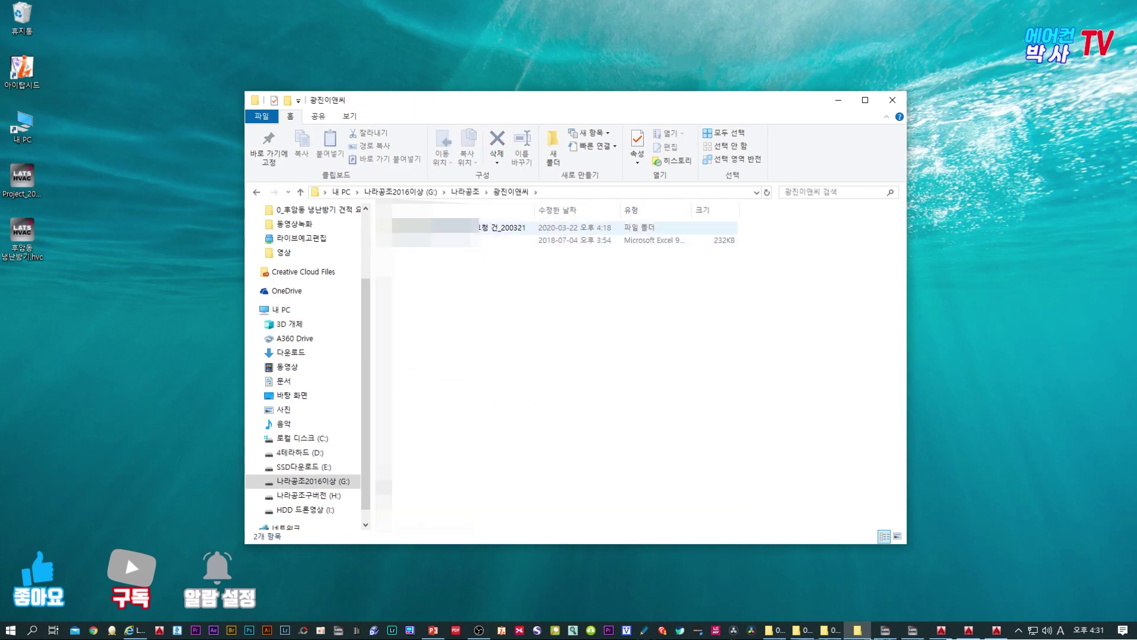
click(504, 239)
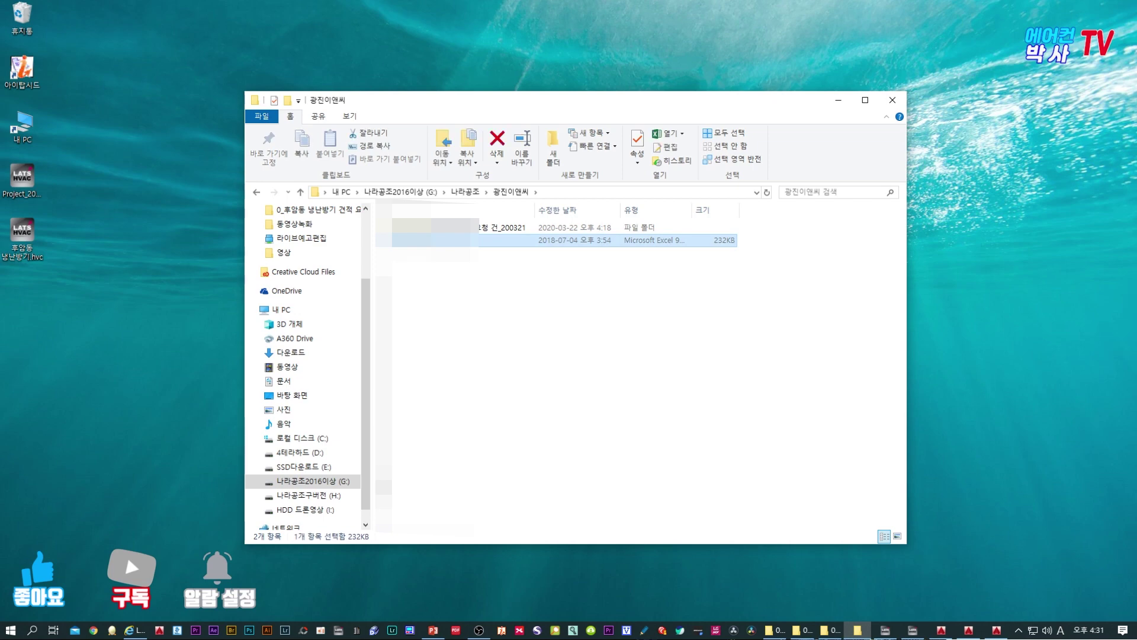
double_click(450, 240)
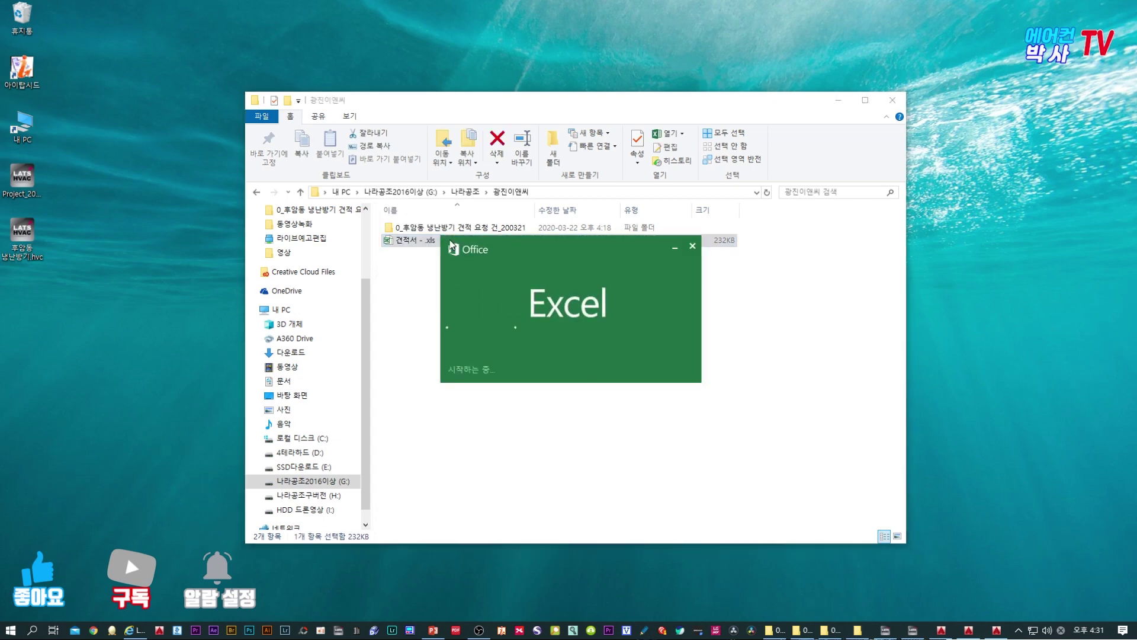
- Review the quotation workbook from its first cover page through the construction statement cover to the 見積書 summary on page 3
scroll(296, 265, up, 15)
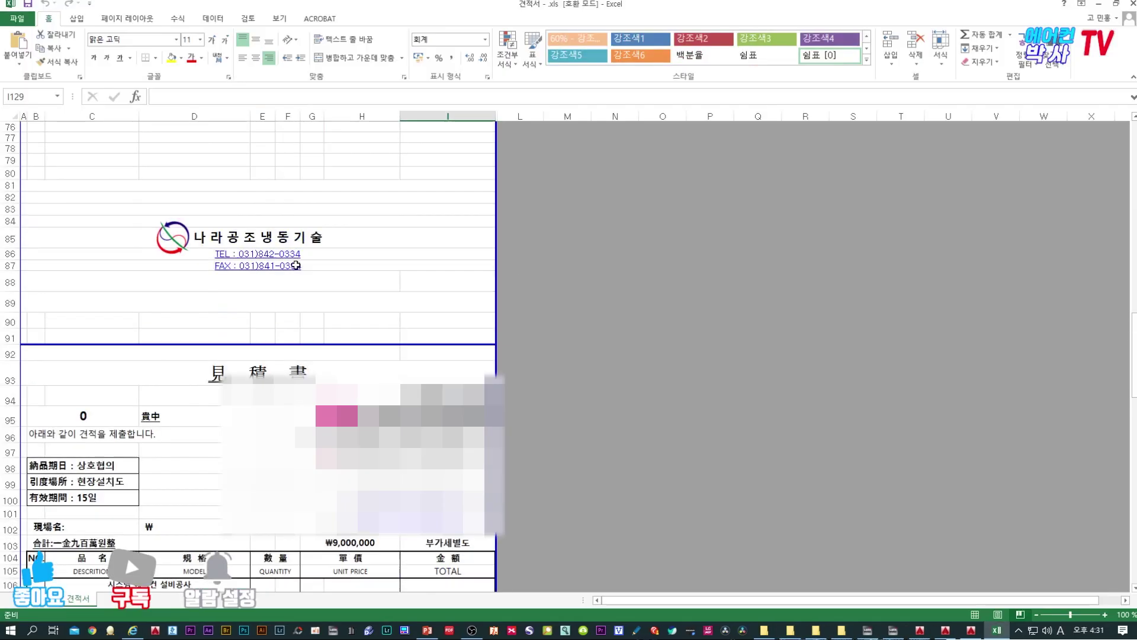
scroll(296, 265, up, 16)
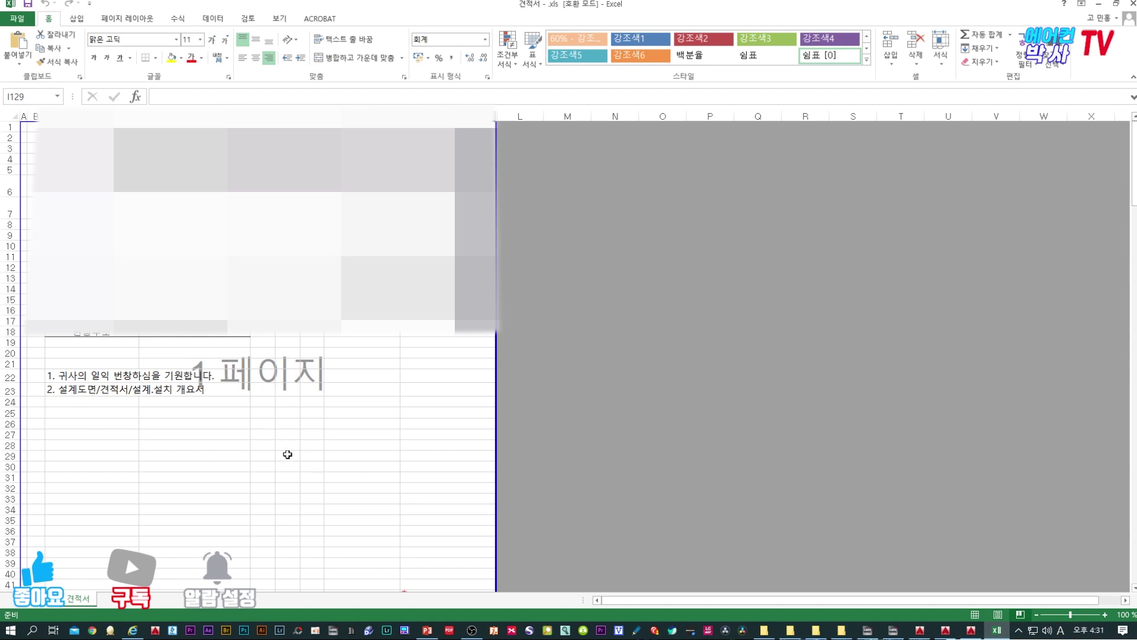
scroll(288, 455, down, 6)
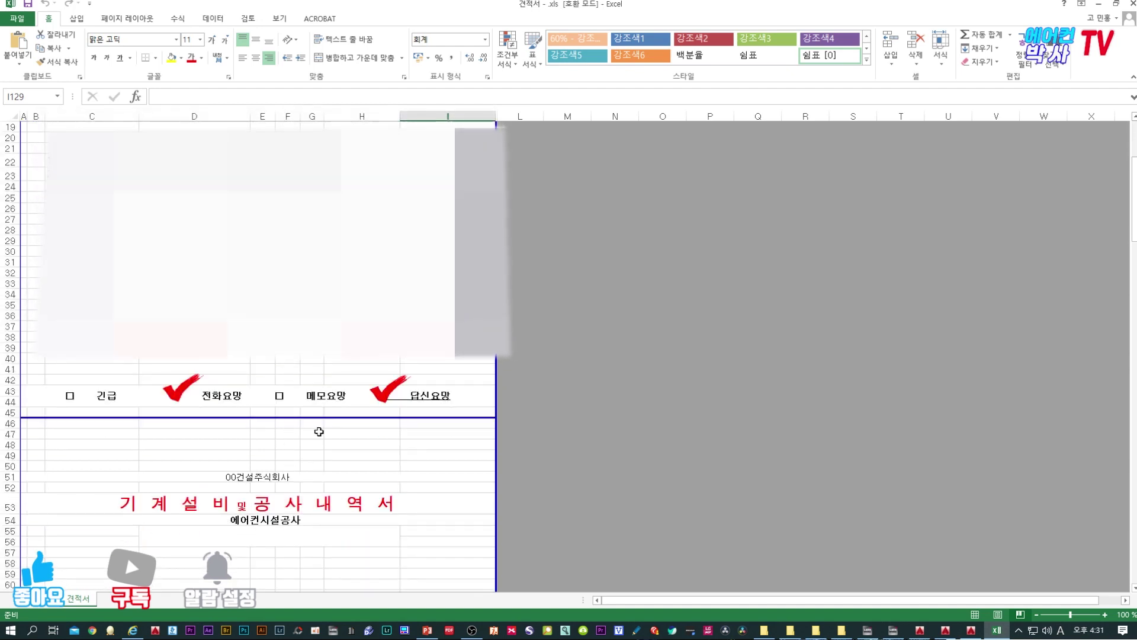
scroll(258, 356, down, 3)
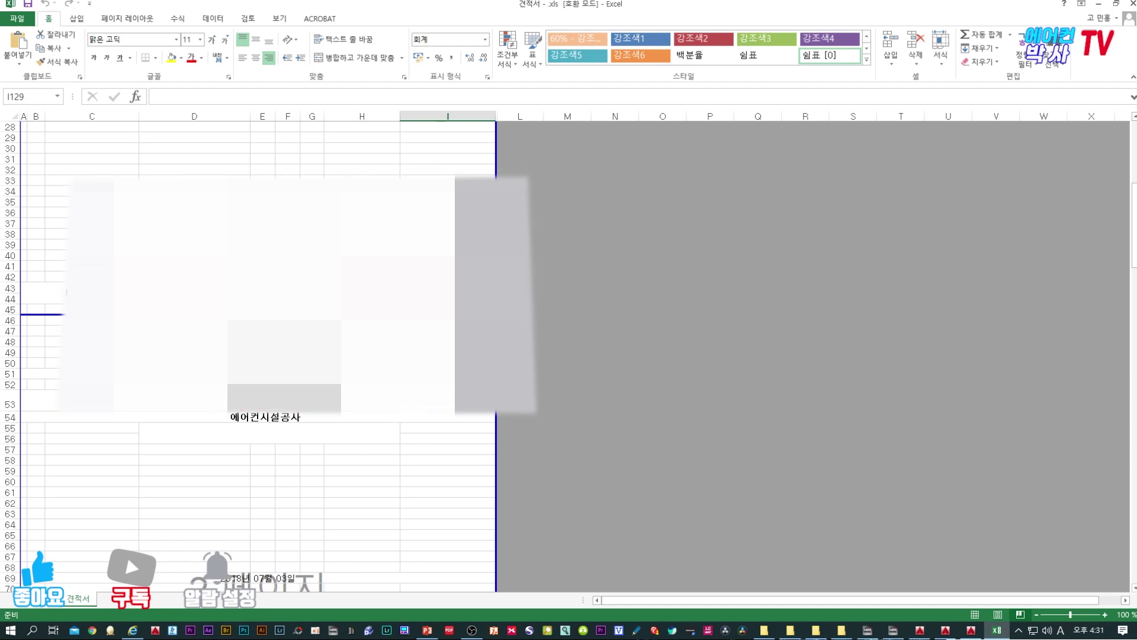
scroll(258, 356, down, 3)
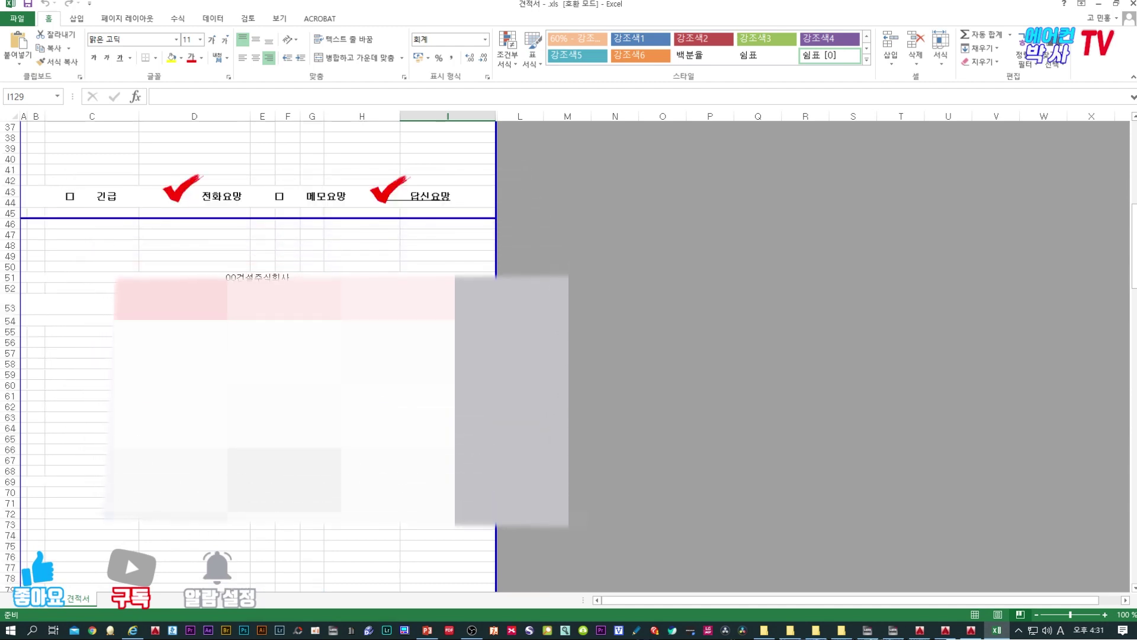
scroll(258, 356, down, 5)
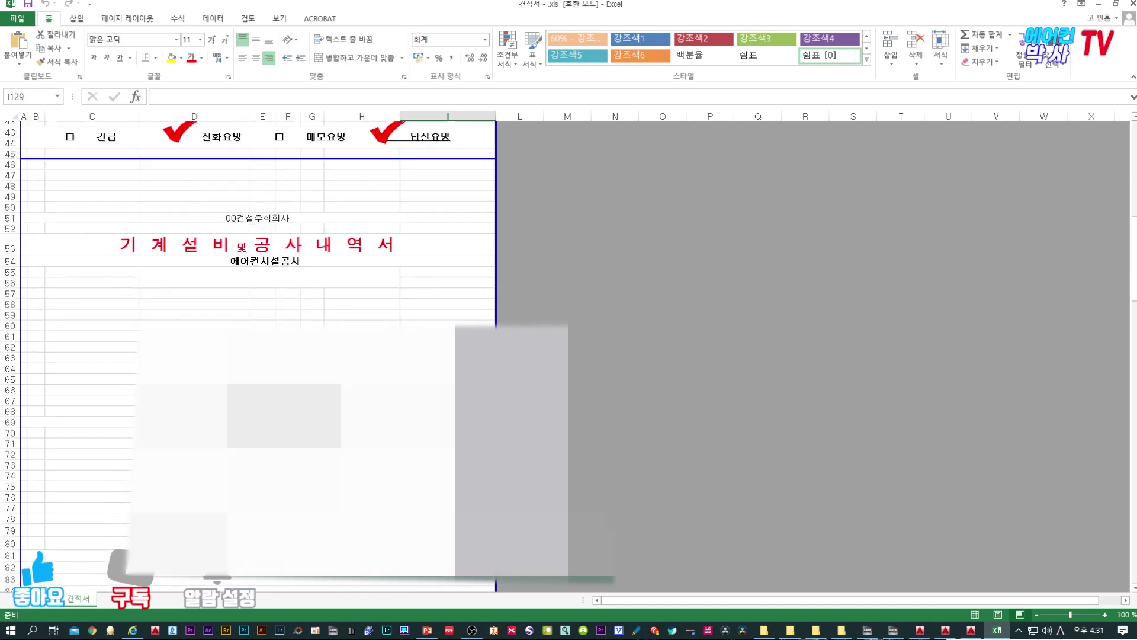
scroll(154, 269, down, 15)
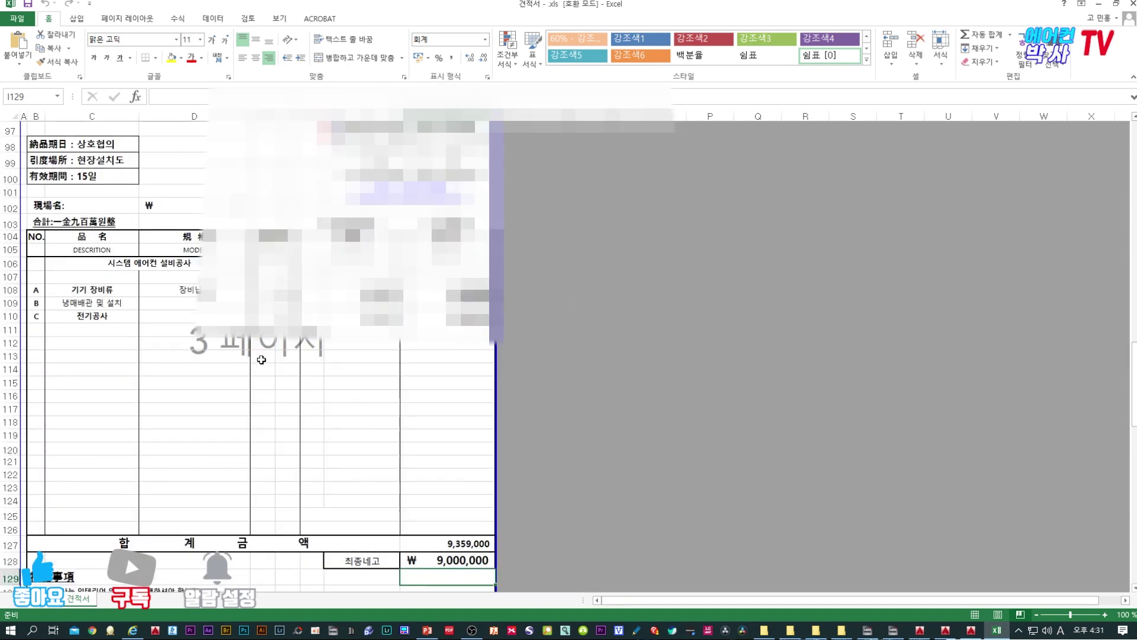
scroll(229, 249, up, 2)
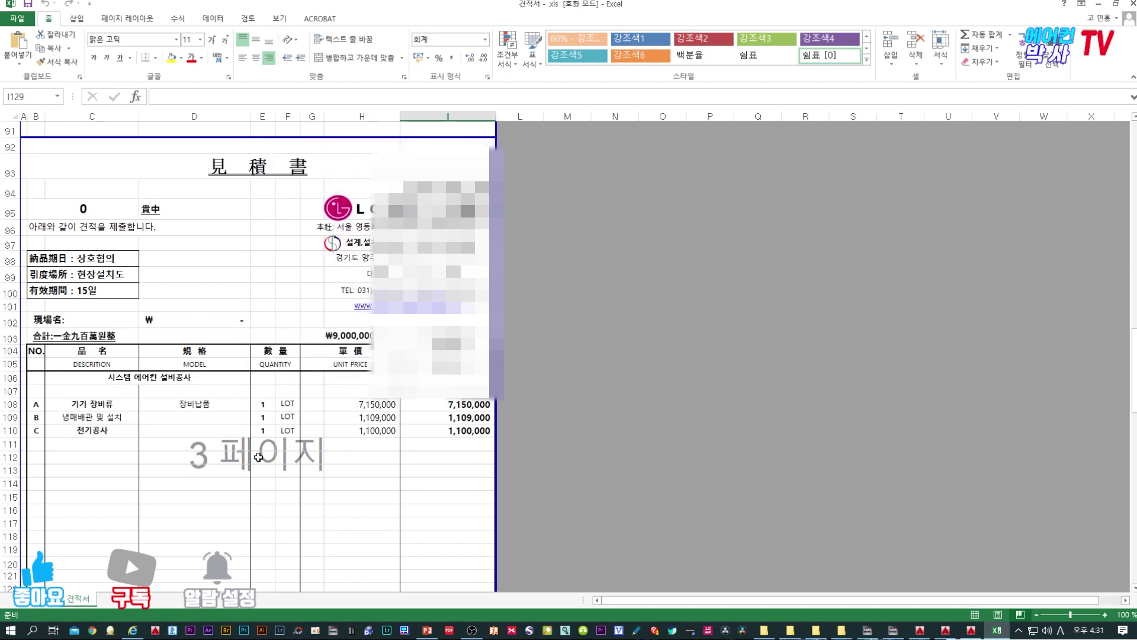
- Compare the 세부내역 breakdown on page 4 with the equipment, refrigerant piping and electrical items in the page 3 summary
scroll(274, 472, down, 16)
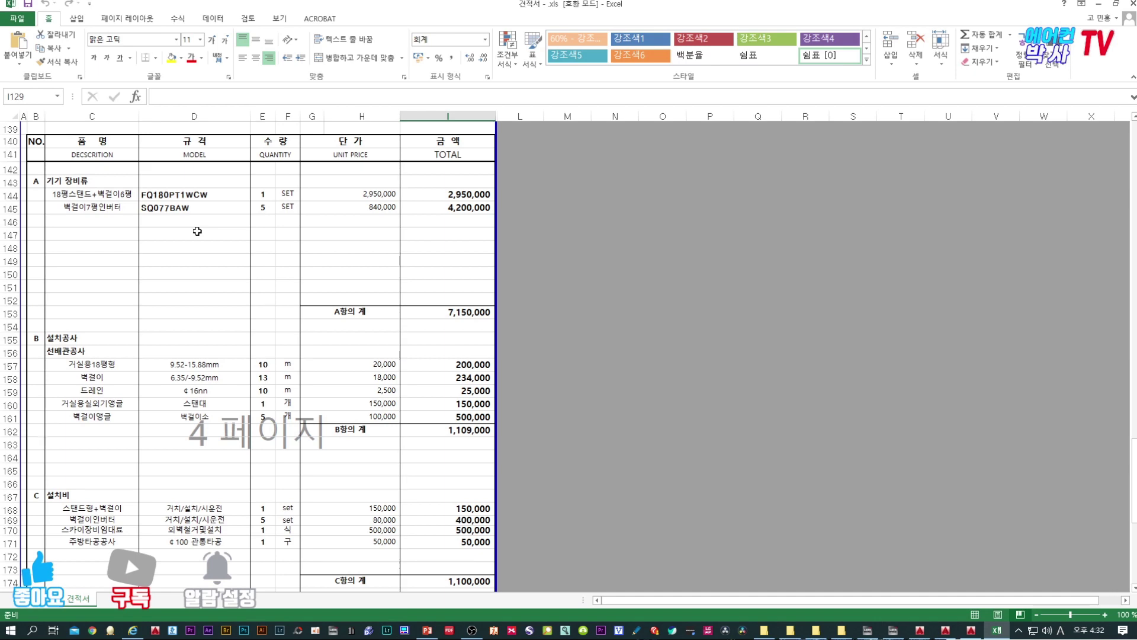
scroll(198, 231, up, 2)
scroll(197, 231, down, 5)
scroll(198, 231, up, 6)
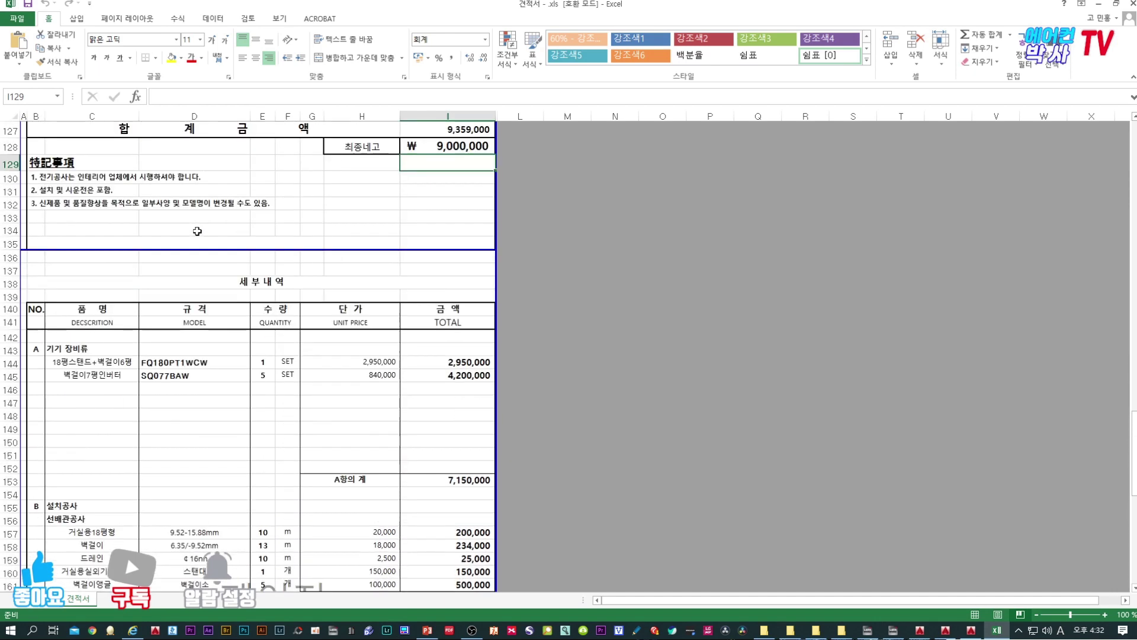
scroll(197, 231, up, 3)
scroll(372, 299, up, 8)
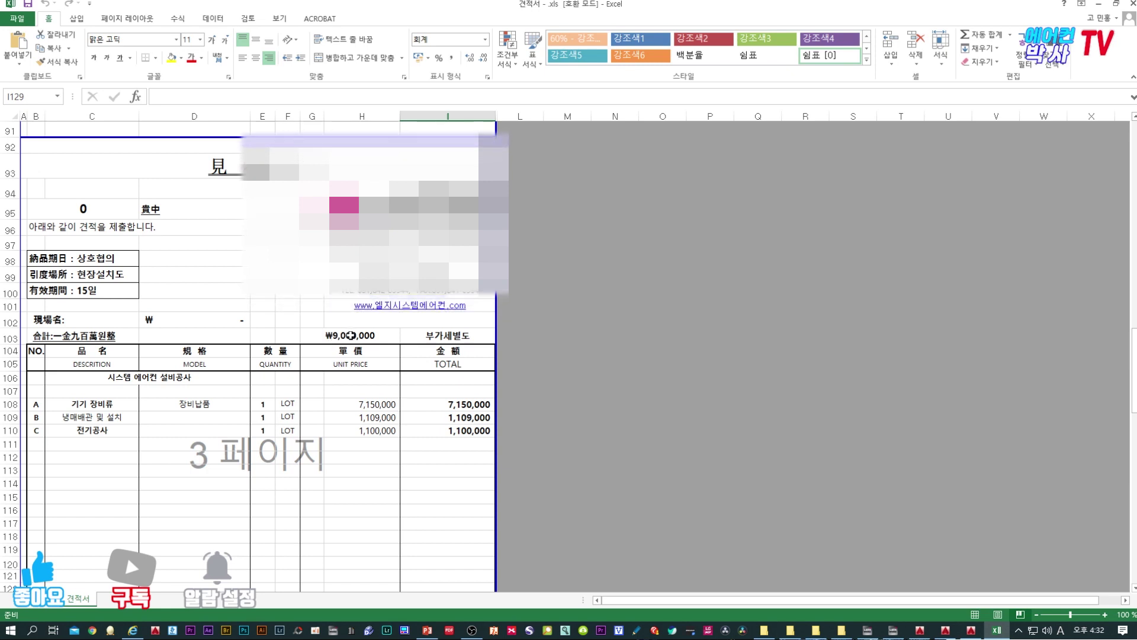
scroll(350, 332, down, 2)
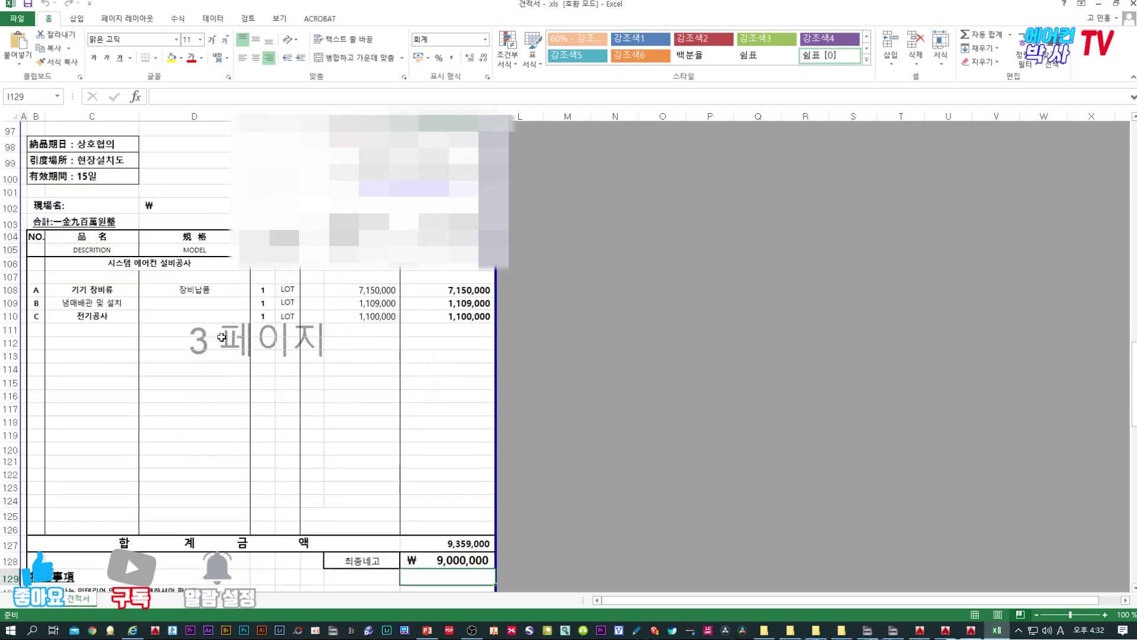
scroll(221, 337, down, 9)
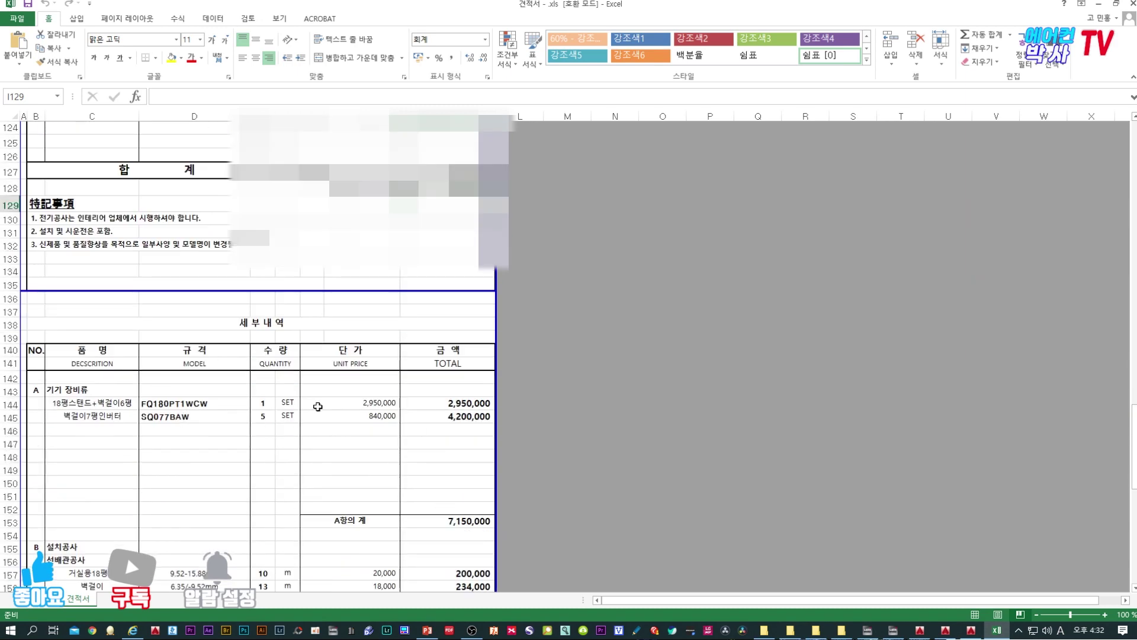
scroll(227, 406, up, 9)
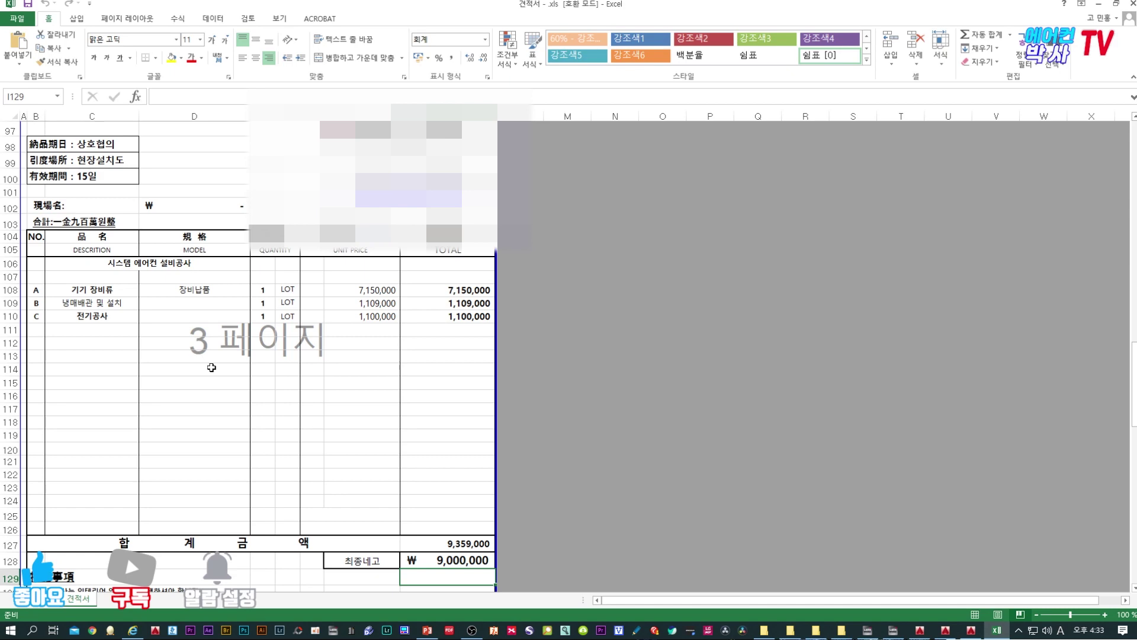
- Read the quotation's special notes and the detailed sections A to C covering equipment, piping work and installation costs
scroll(261, 382, down, 6)
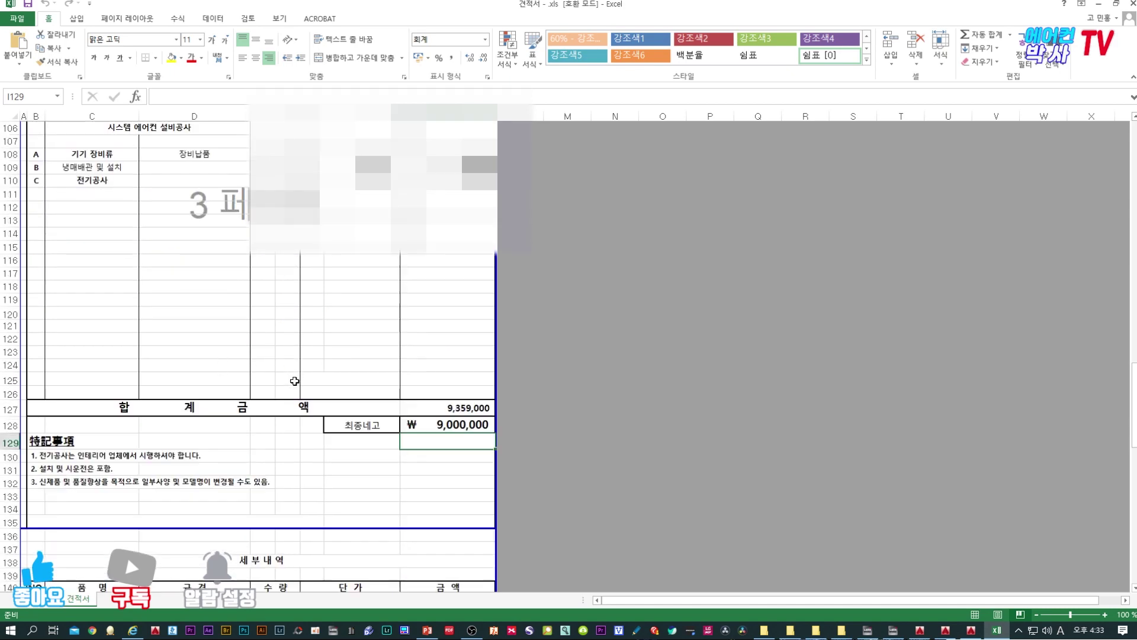
scroll(312, 372, down, 5)
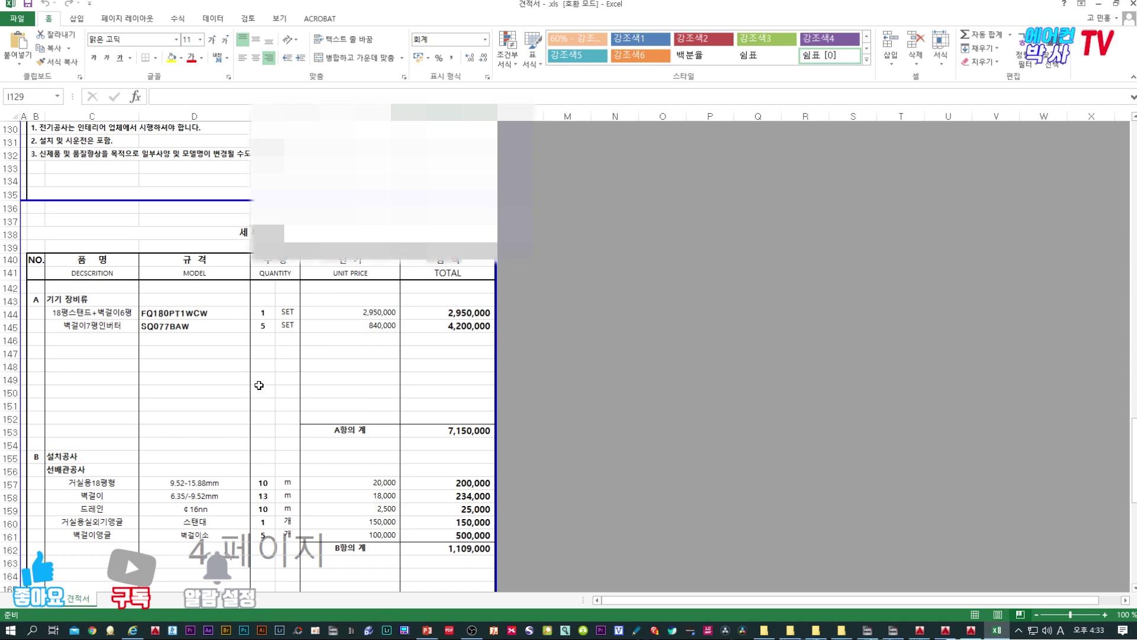
scroll(286, 355, down, 3)
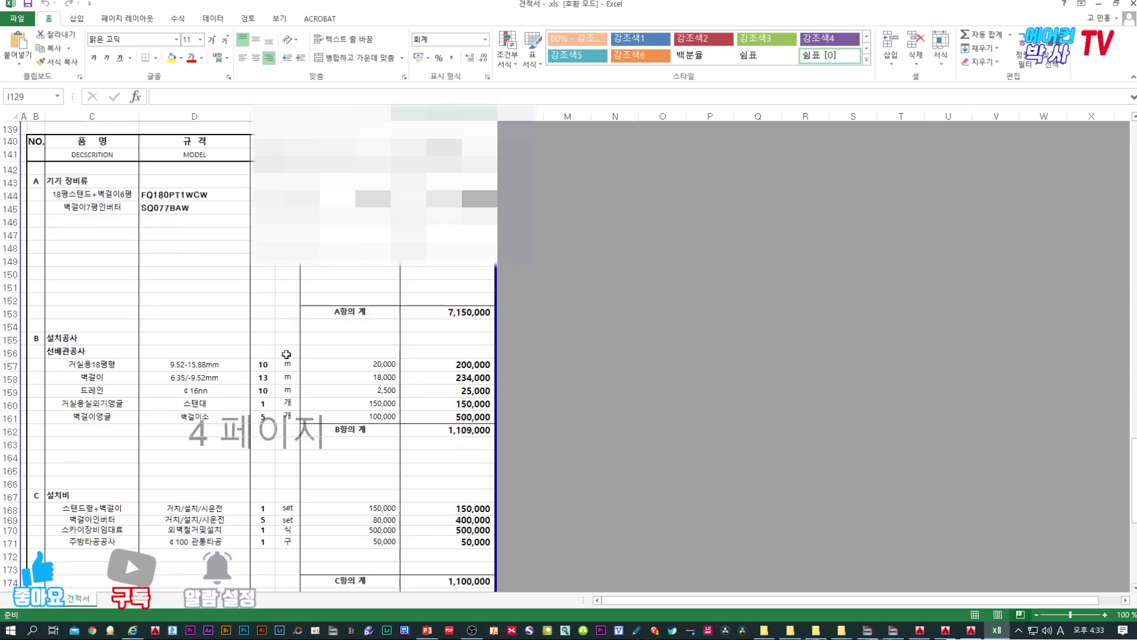
scroll(286, 354, down, 6)
scroll(287, 354, up, 6)
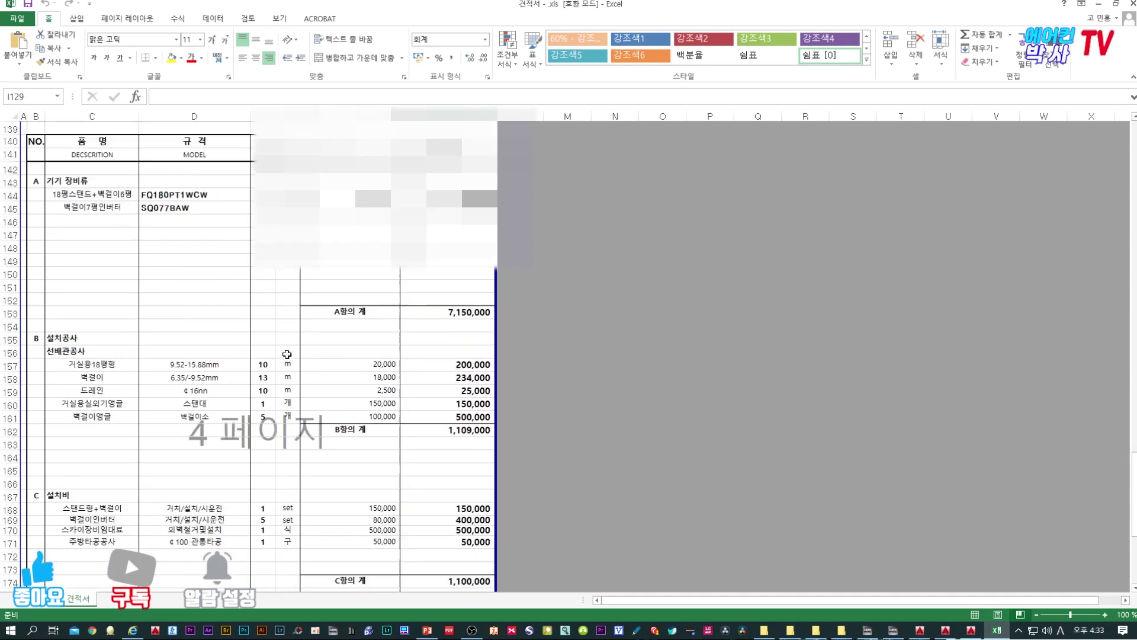
- Review the 見積書 summary on page 3, then the section D 기타경비 items and the 기타사항 notes ending page 4
scroll(286, 354, up, 7)
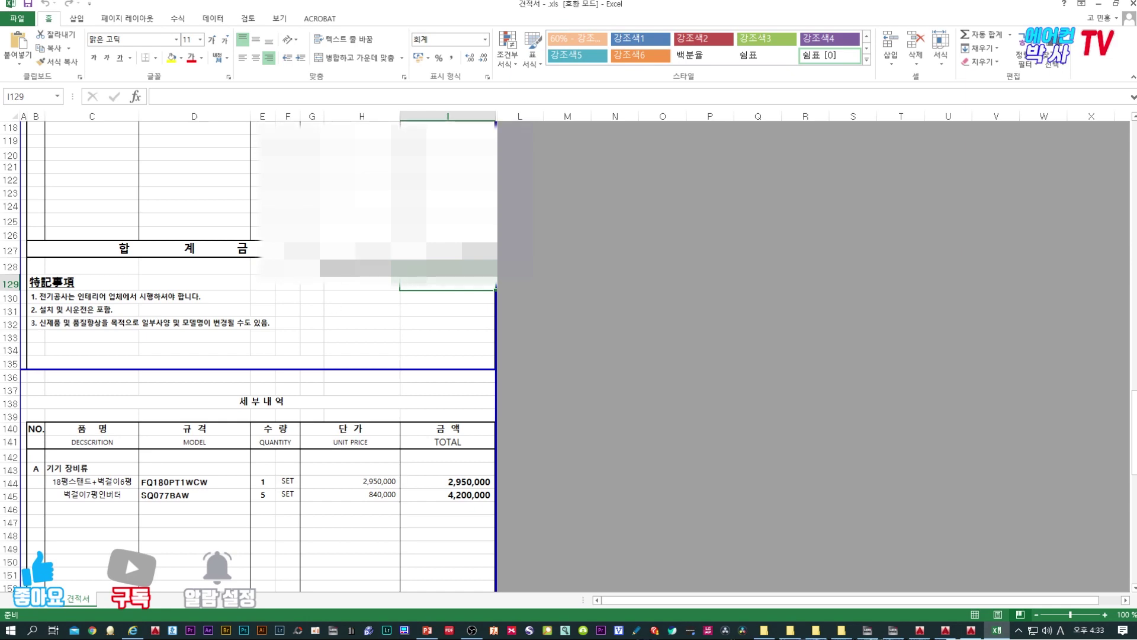
scroll(329, 313, up, 9)
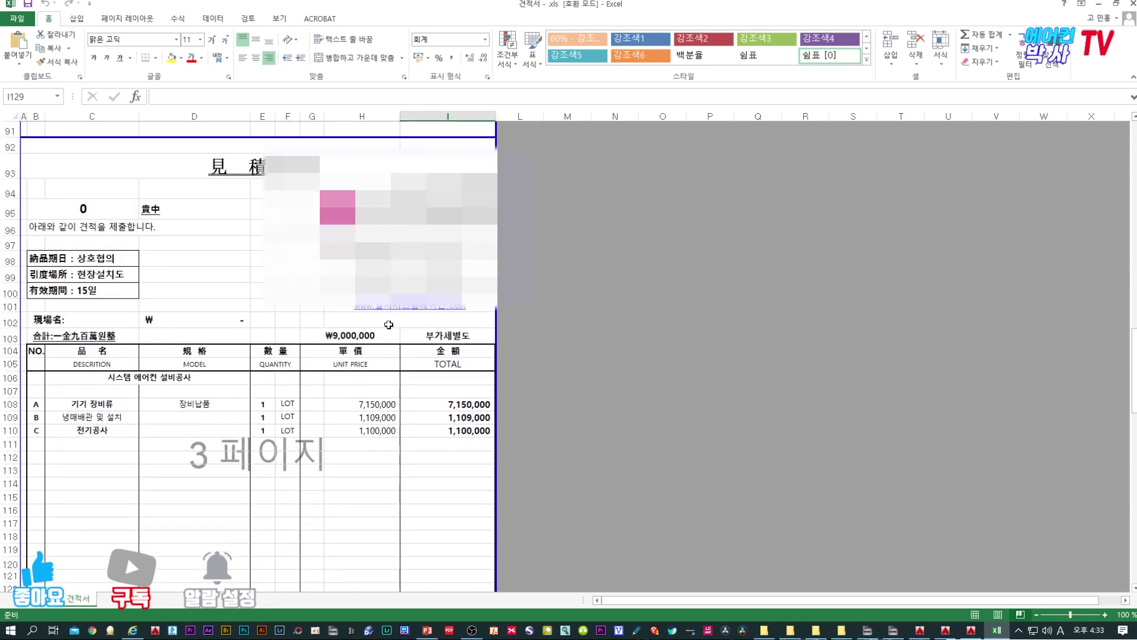
scroll(340, 298, down, 4)
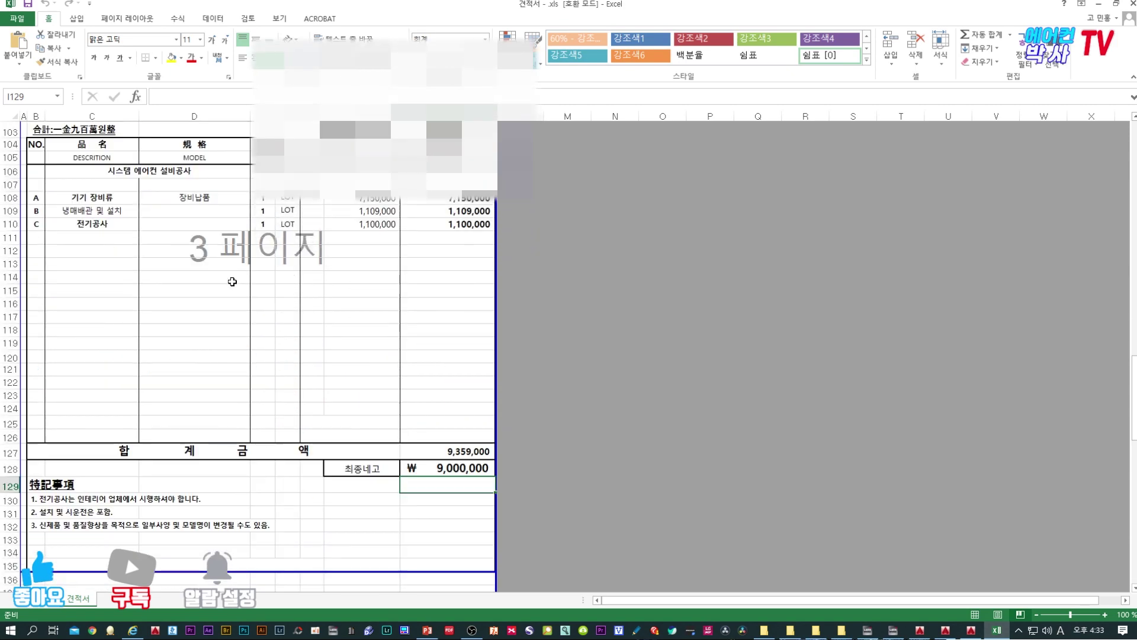
scroll(279, 298, down, 15)
scroll(279, 298, down, 6)
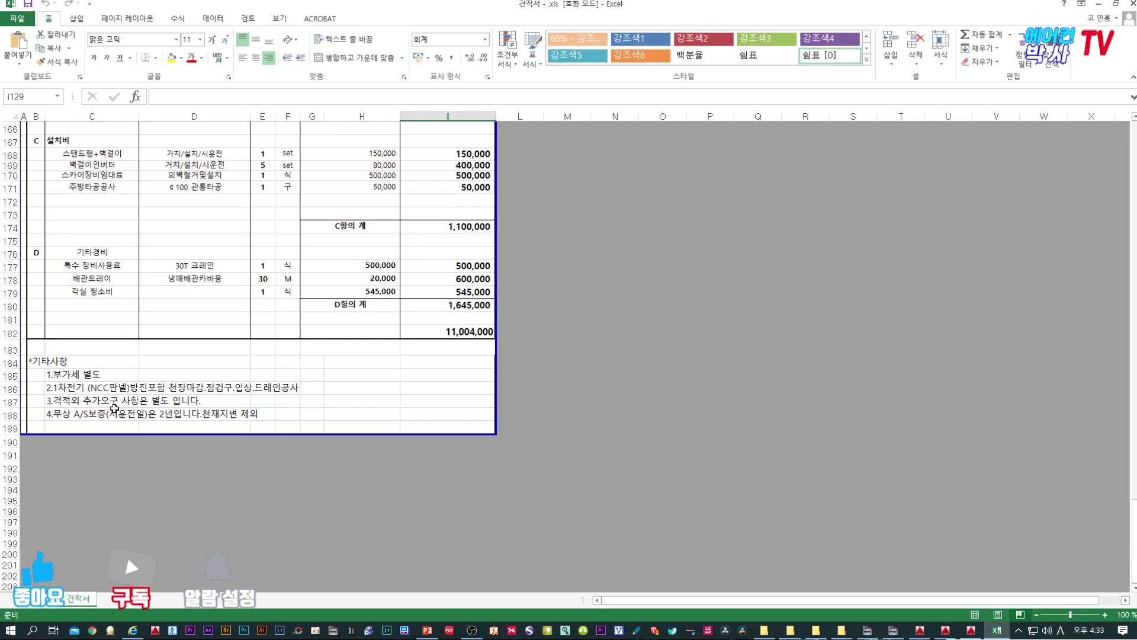
scroll(115, 408, down, 1)
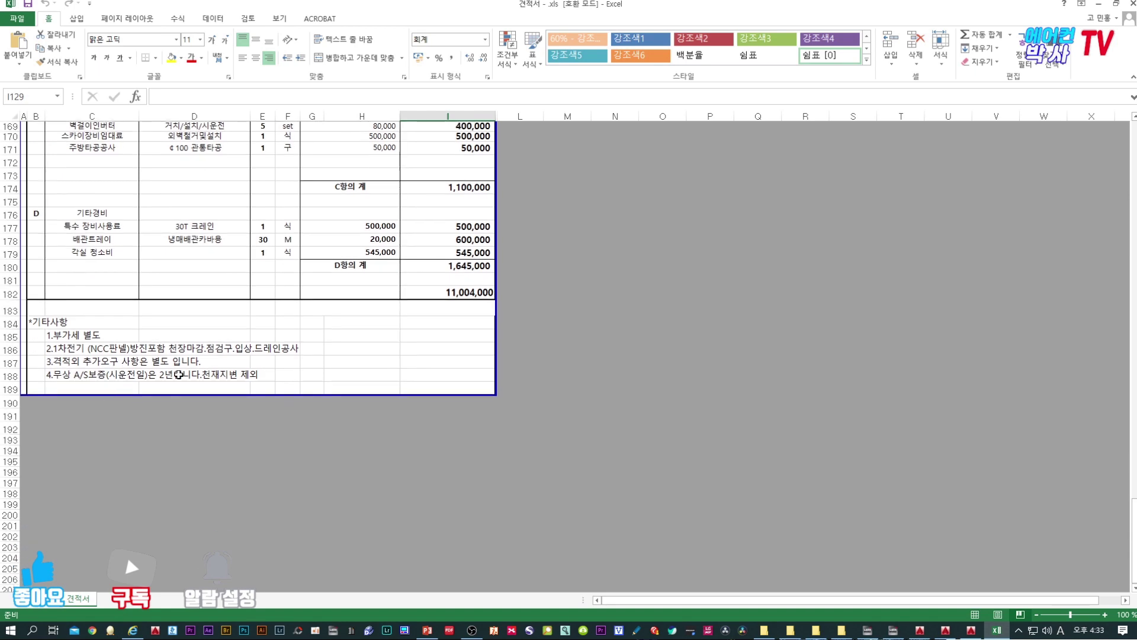
- Compare the page 3 summary lines with the page 4 breakdown of sections A to D and the closing 기타사항 notes
scroll(245, 372, up, 19)
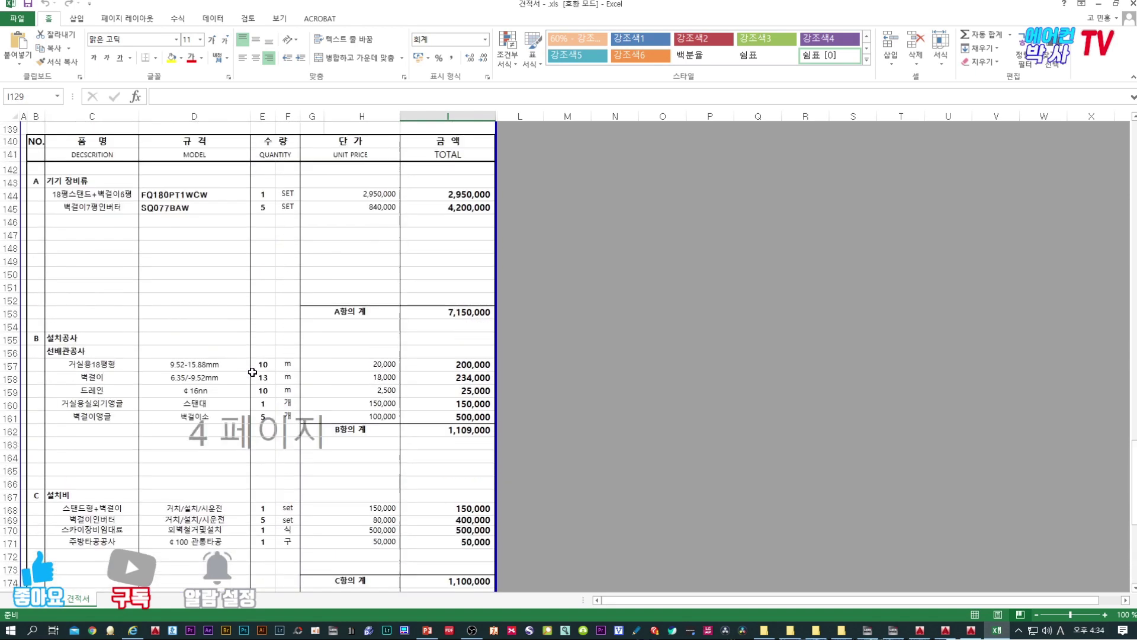
scroll(252, 372, up, 11)
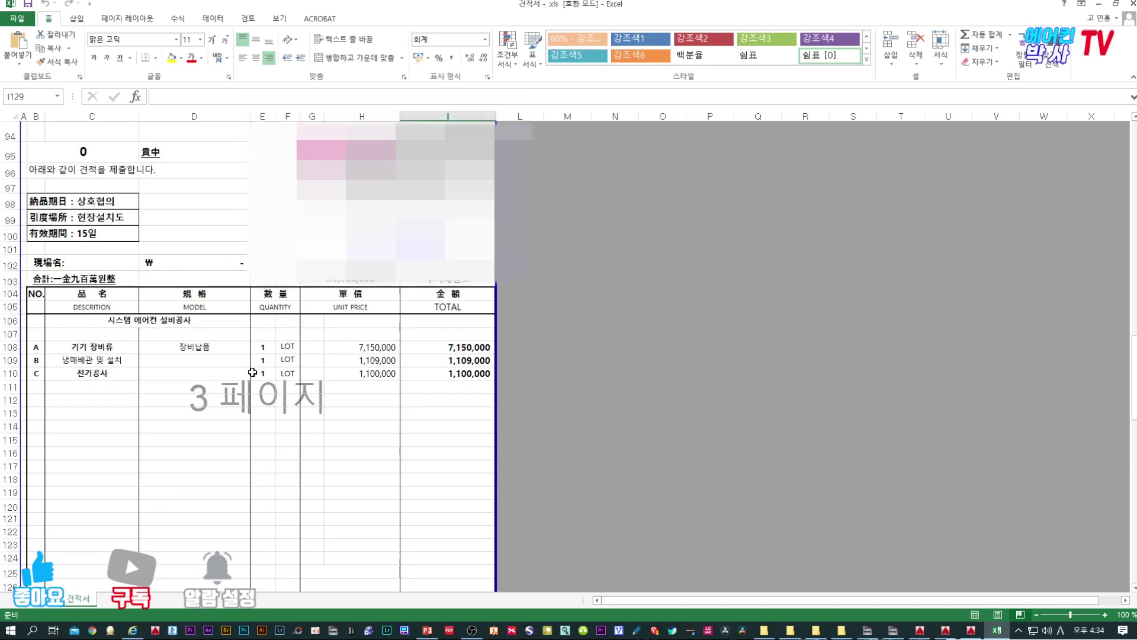
scroll(253, 371, down, 4)
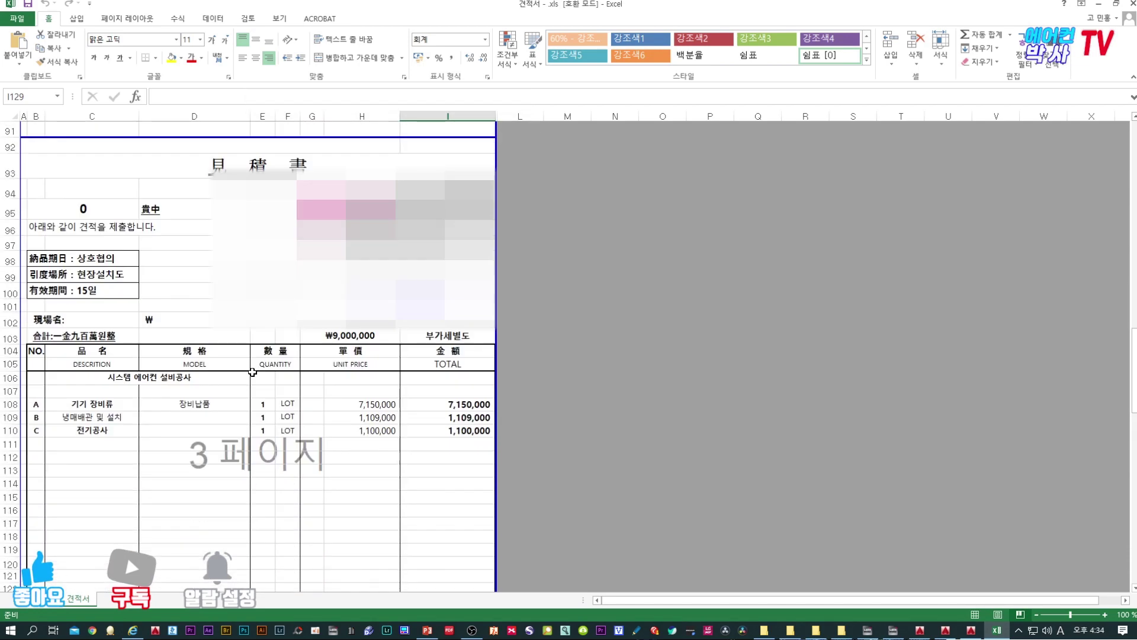
scroll(254, 362, down, 20)
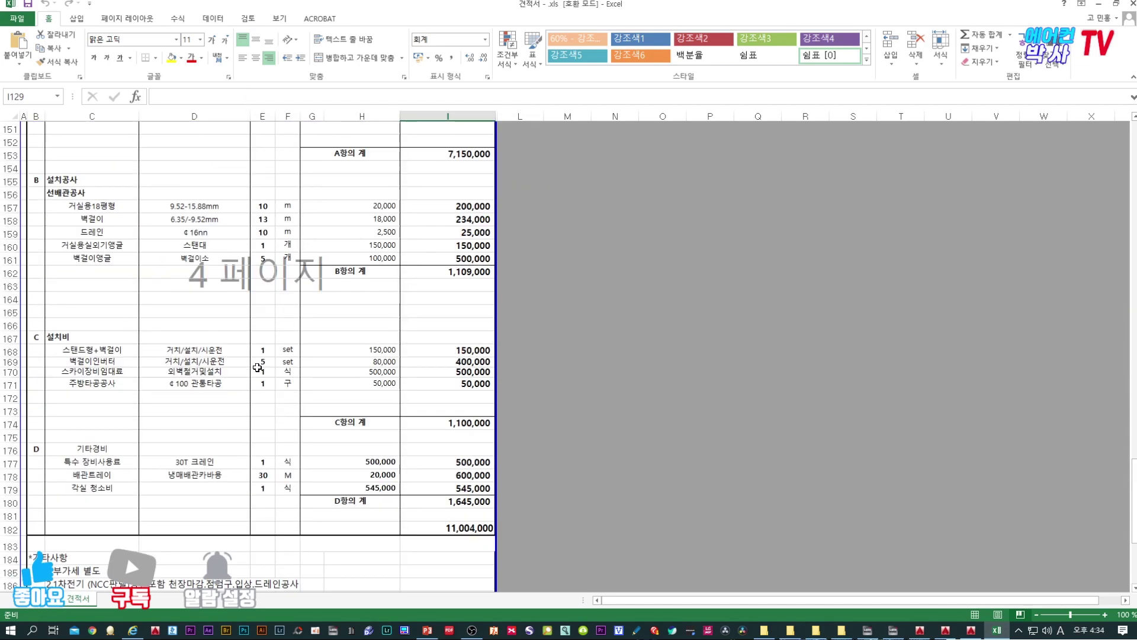
scroll(257, 369, up, 7)
scroll(257, 369, down, 11)
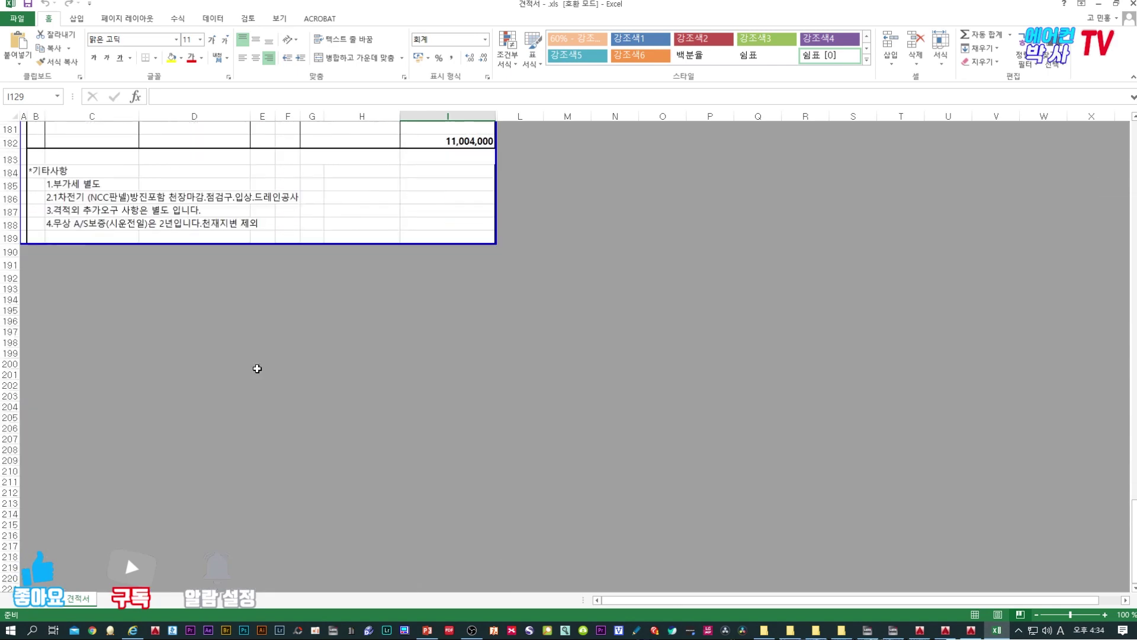
scroll(274, 360, up, 4)
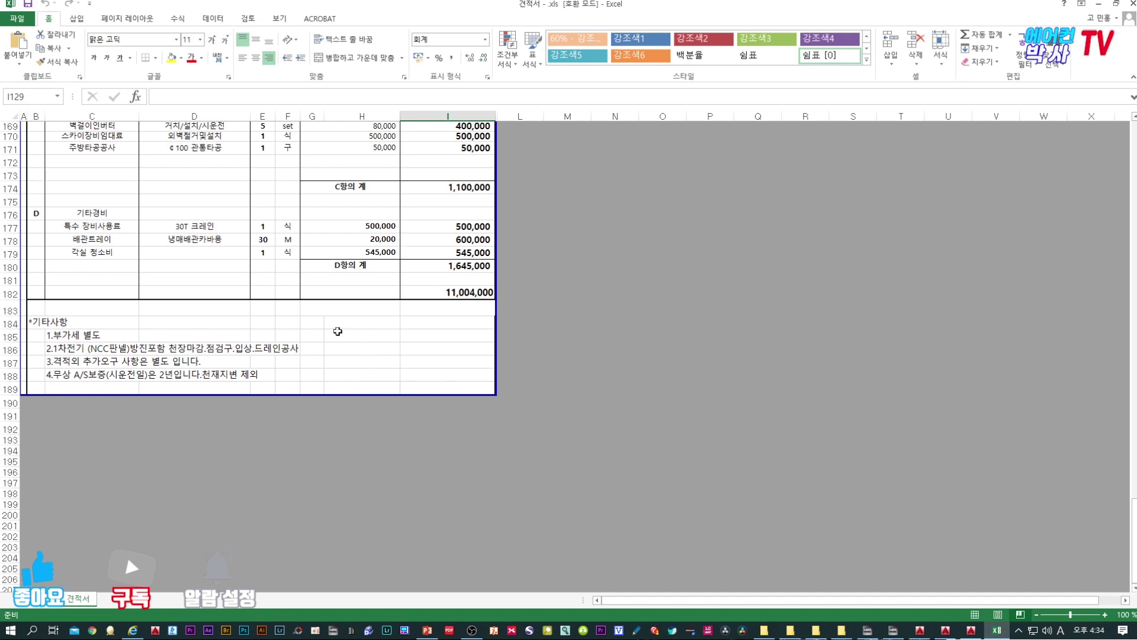
scroll(342, 325, down, 3)
scroll(342, 325, up, 6)
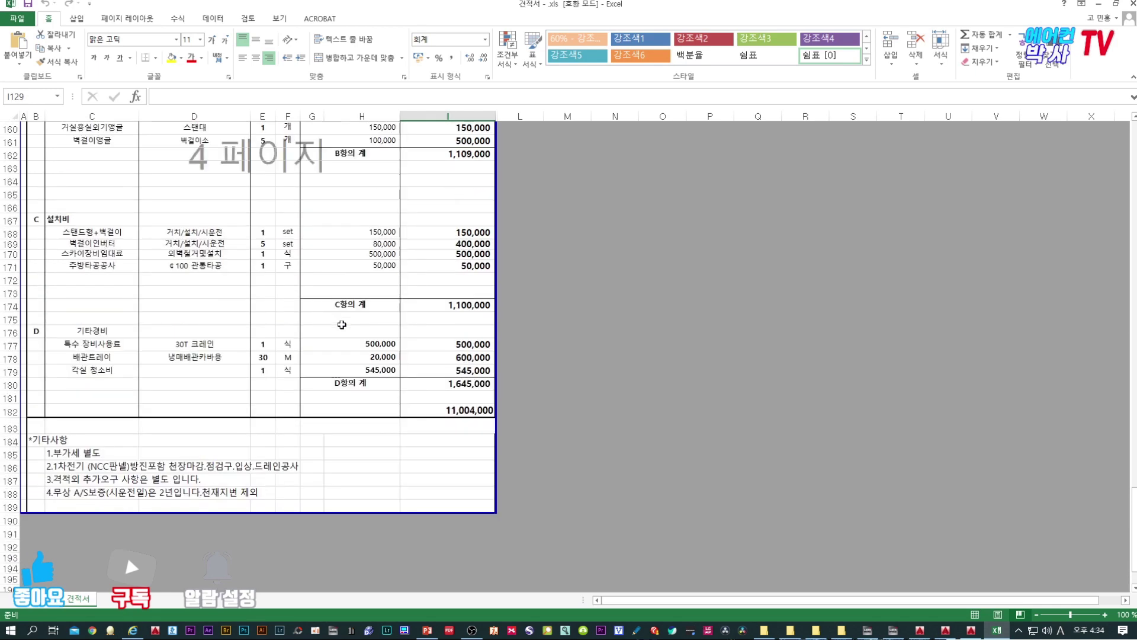
scroll(342, 325, down, 2)
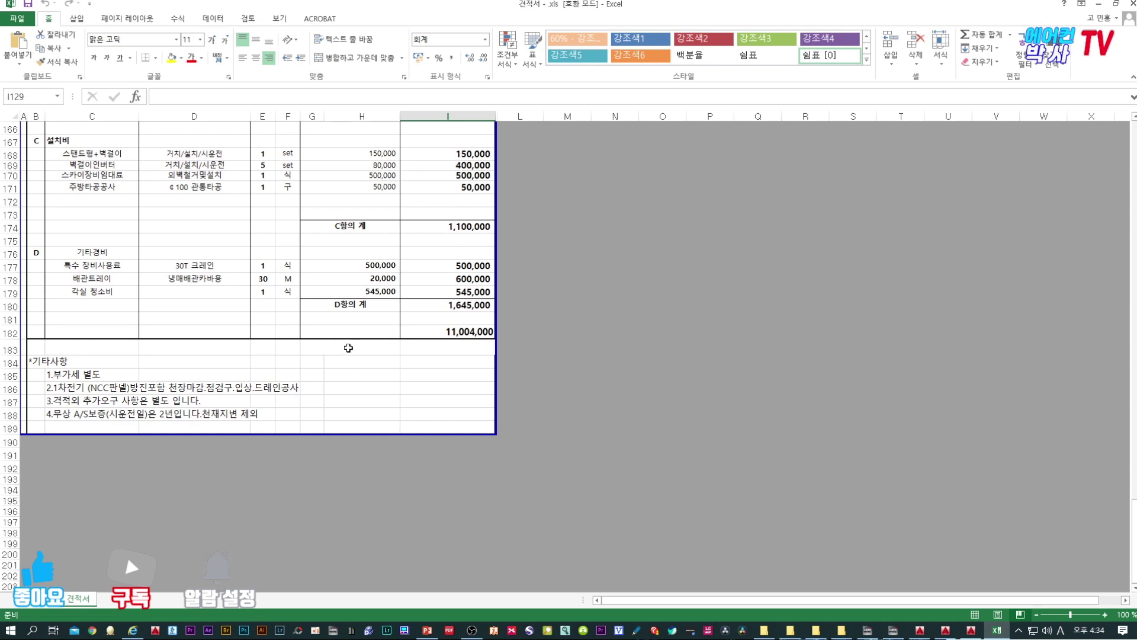
click(348, 348)
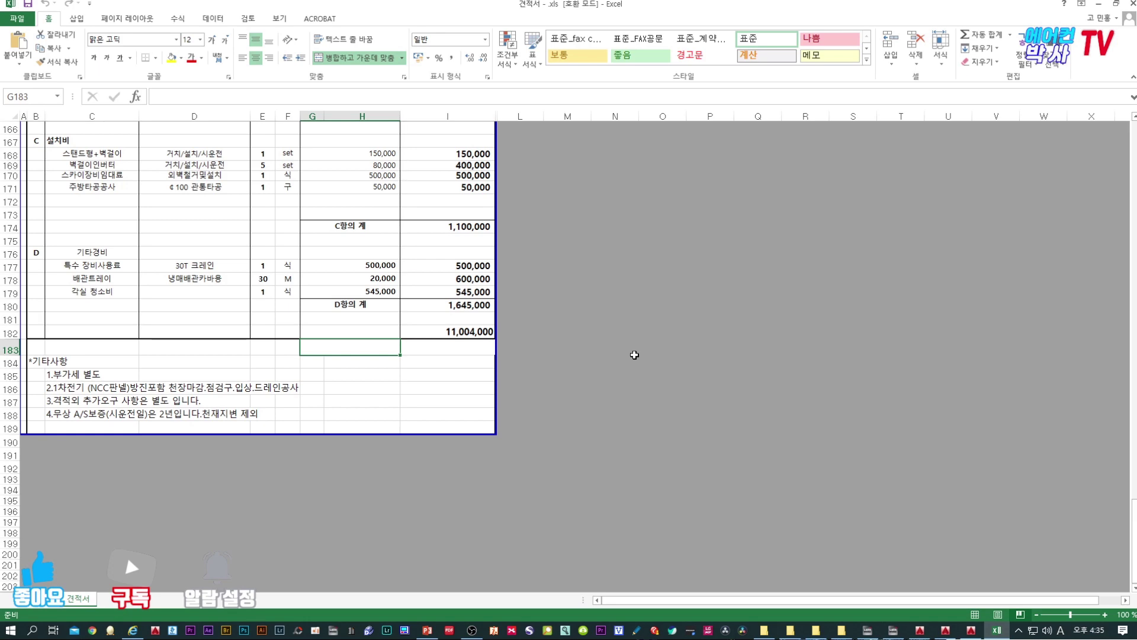
click(535, 375)
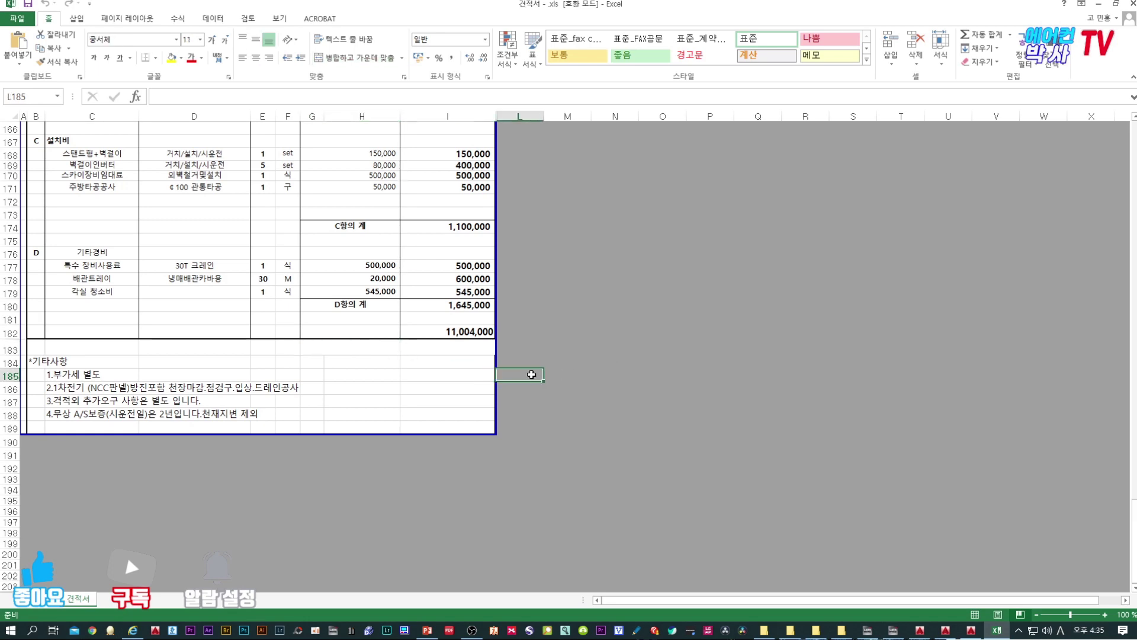
- Review the quotation again from the fax cover through the construction statement cover to breakdown sections A to D on page 4
scroll(557, 324, up, 20)
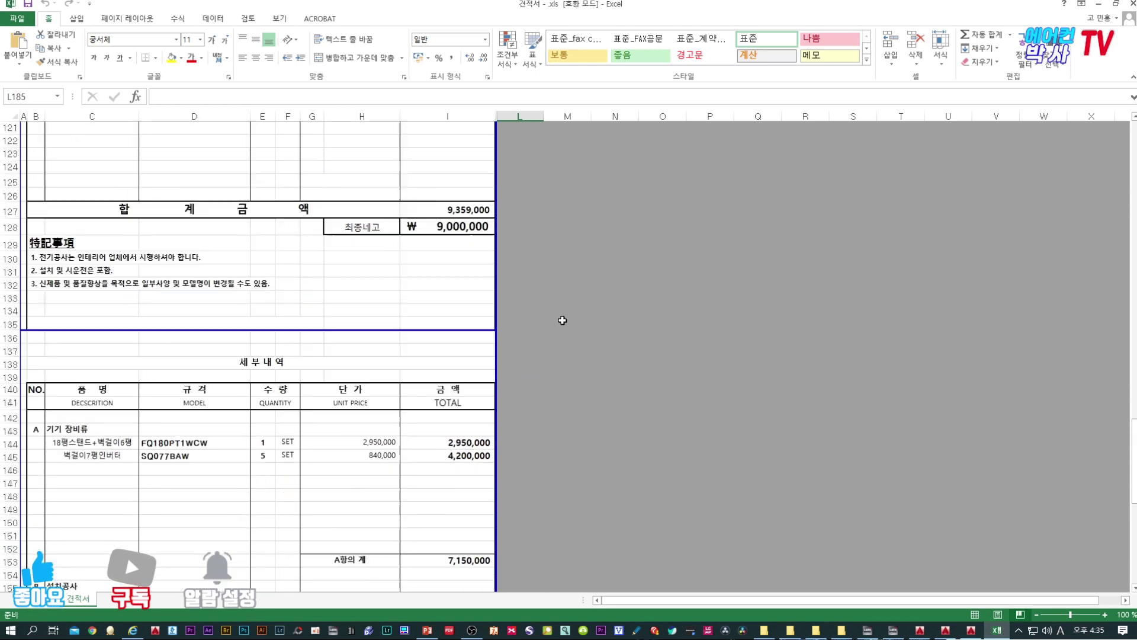
scroll(562, 320, up, 20)
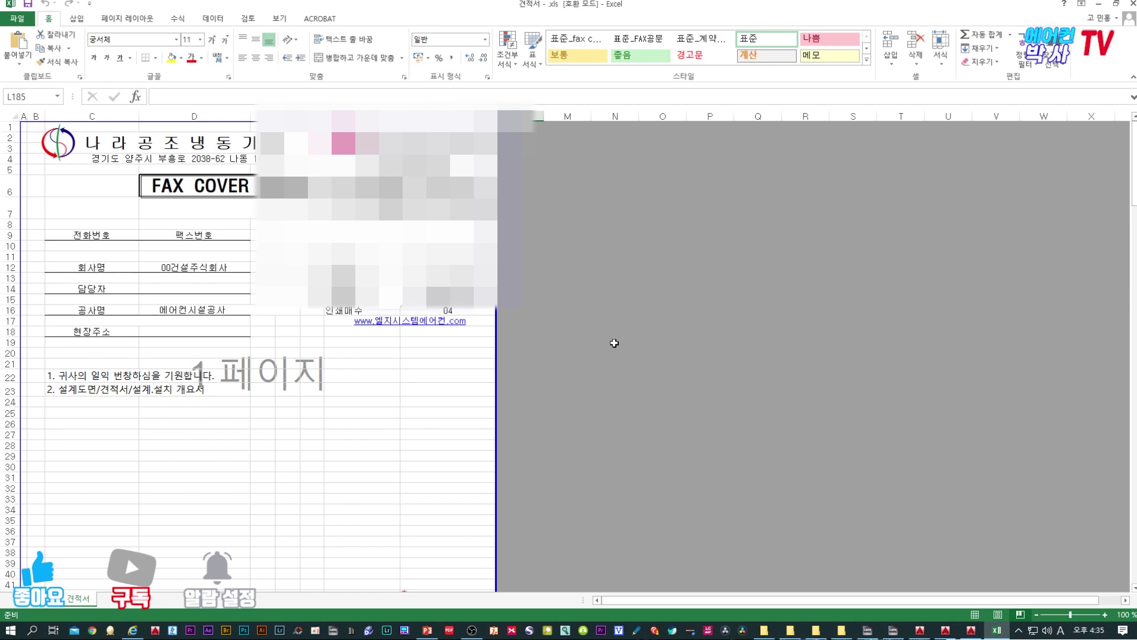
scroll(397, 385, down, 6)
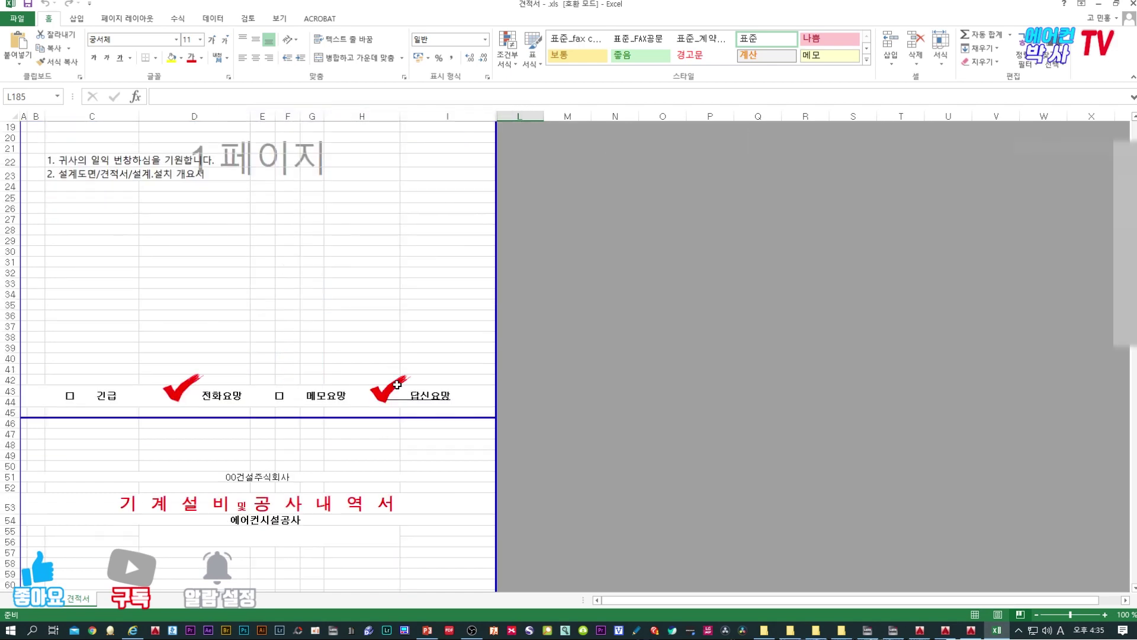
scroll(396, 385, down, 7)
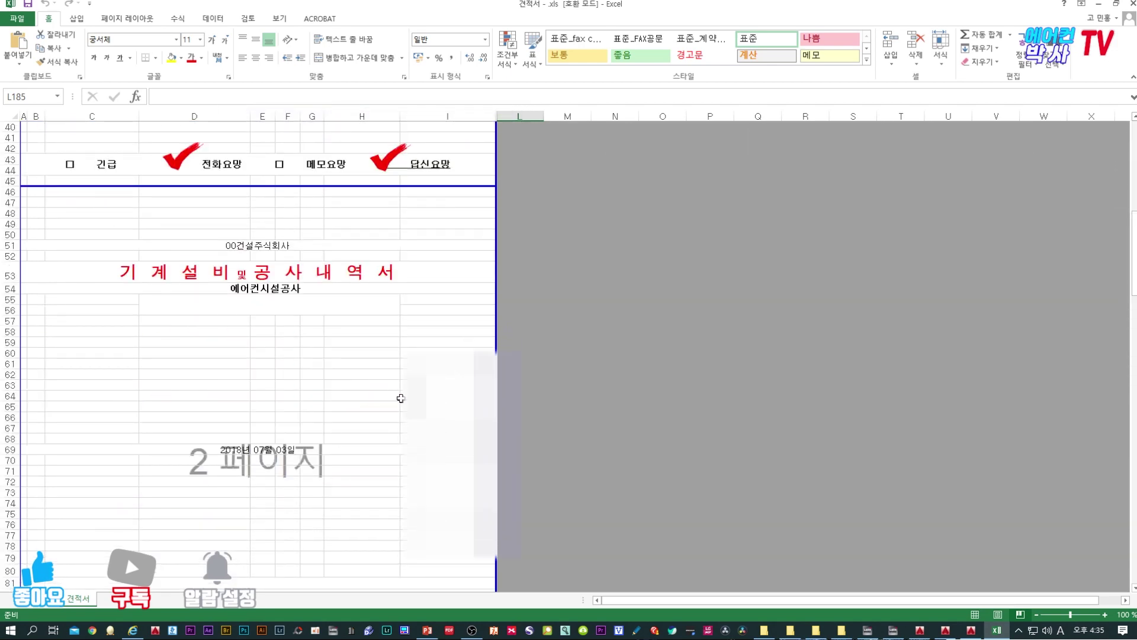
scroll(400, 396, down, 20)
scroll(409, 397, down, 9)
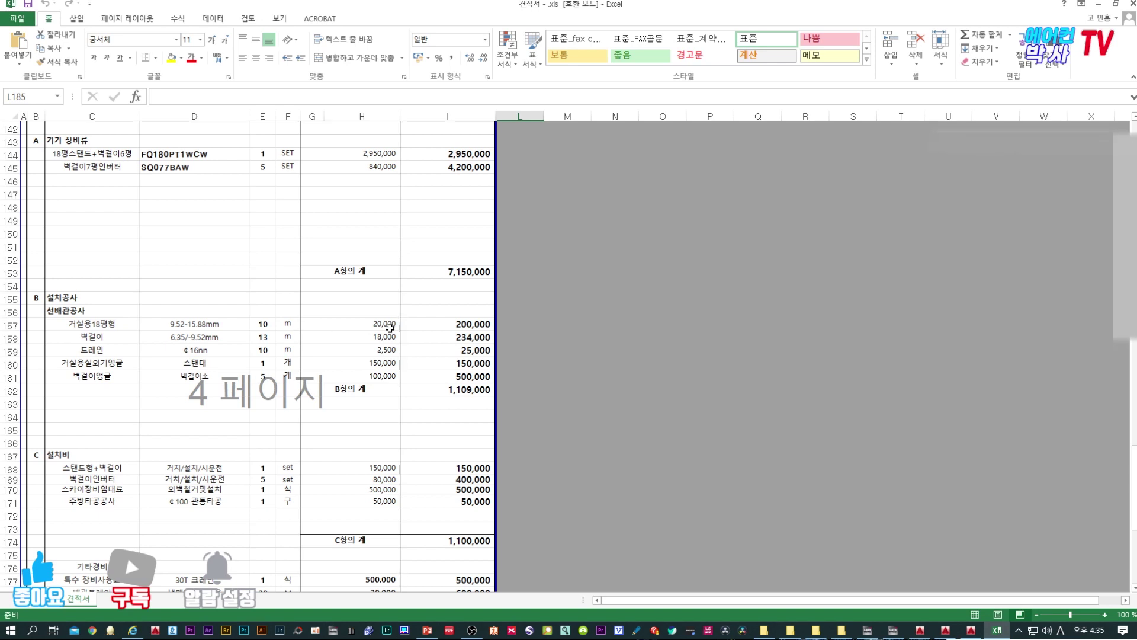
scroll(314, 359, down, 2)
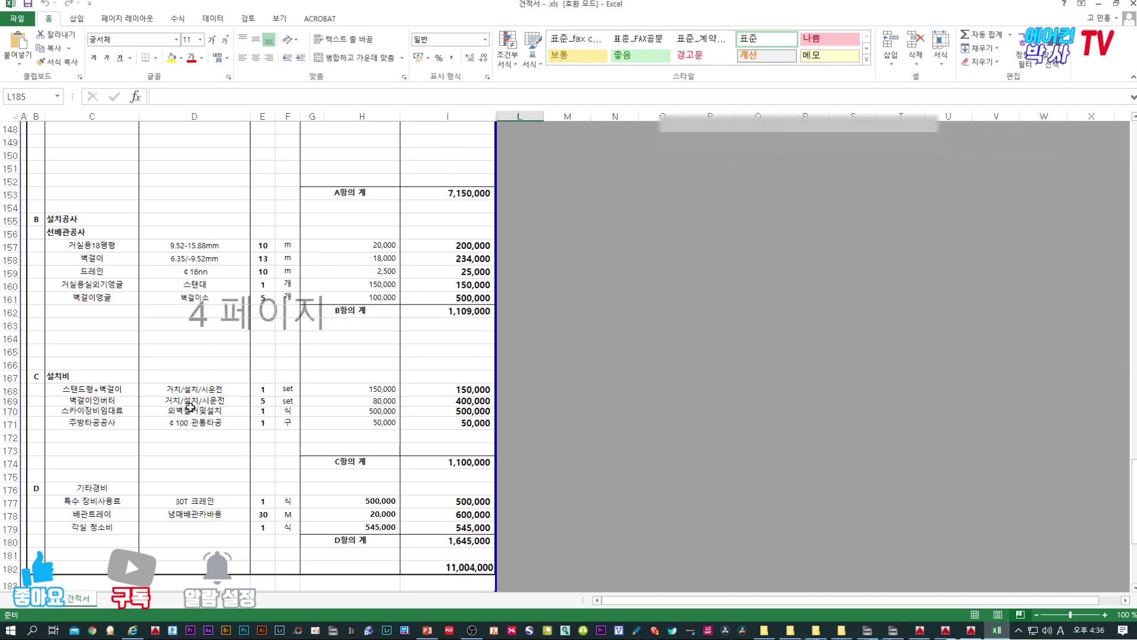
scroll(276, 409, down, 3)
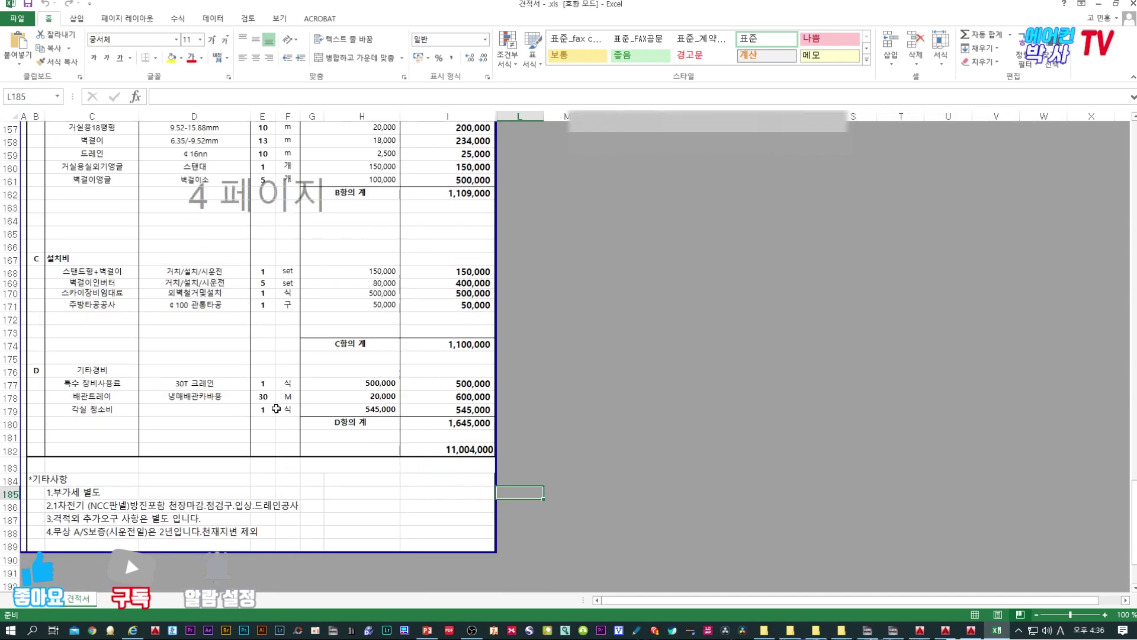
scroll(276, 408, up, 5)
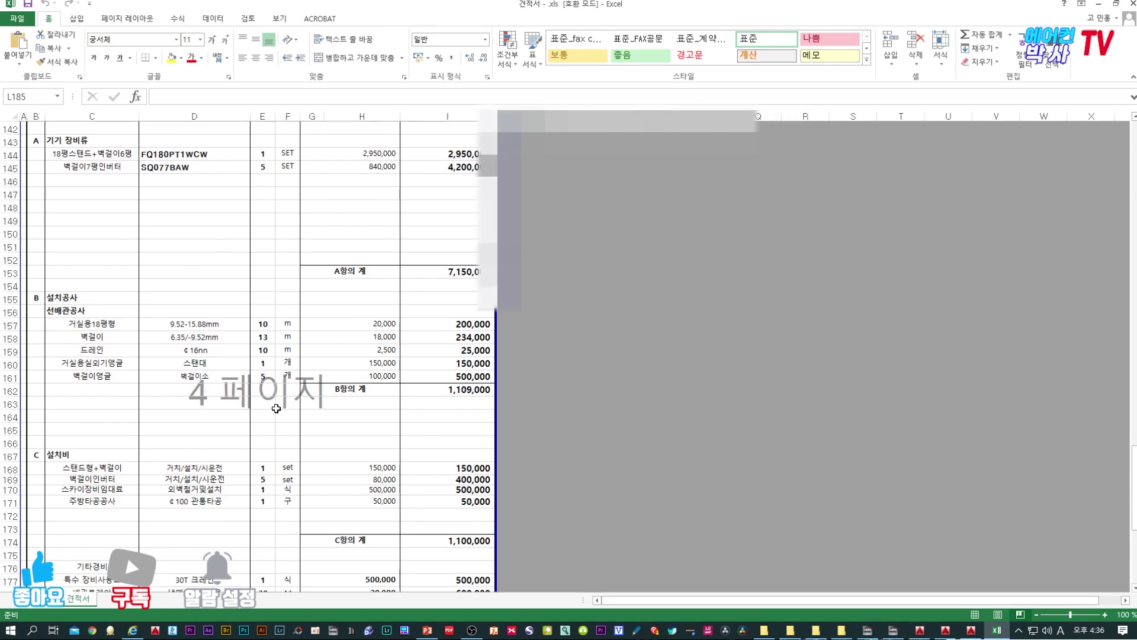
scroll(276, 409, down, 4)
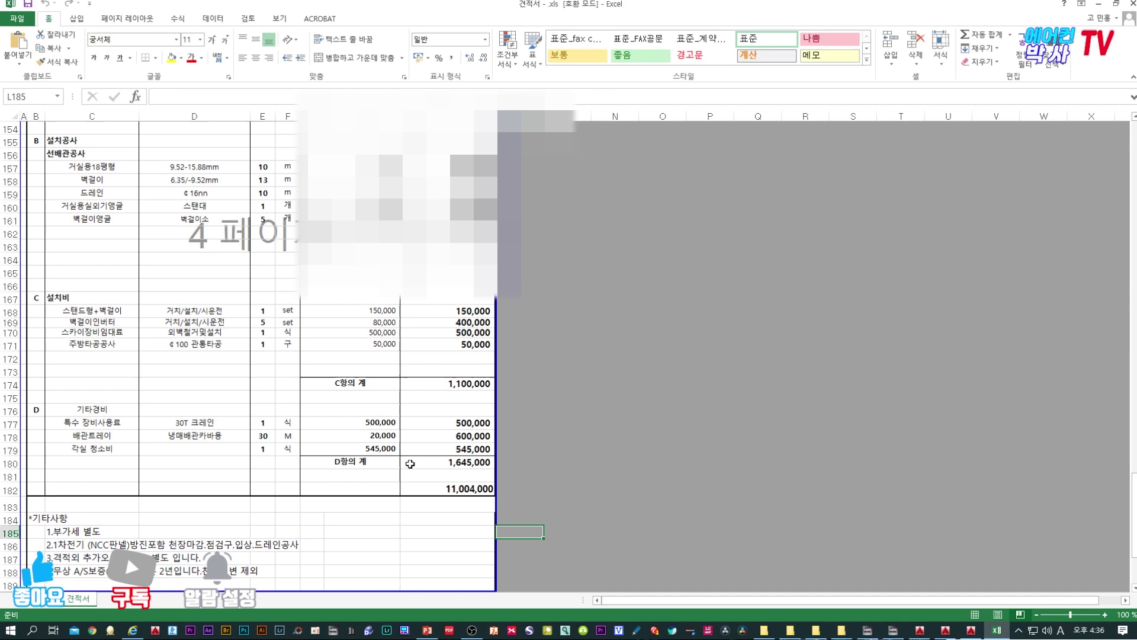
- Move the red check marks beside 전화요망 and 답신요망 on the fax cover slightly upward so they sit above their boxes
scroll(410, 466, up, 11)
scroll(410, 466, up, 20)
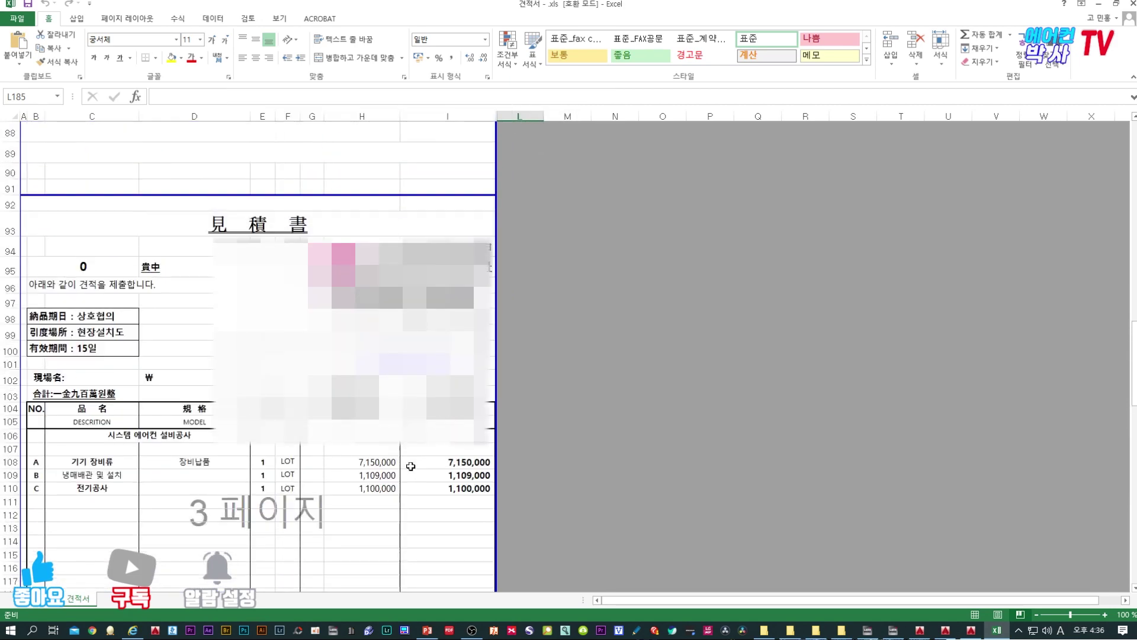
scroll(258, 356, up, 5)
scroll(258, 356, down, 3)
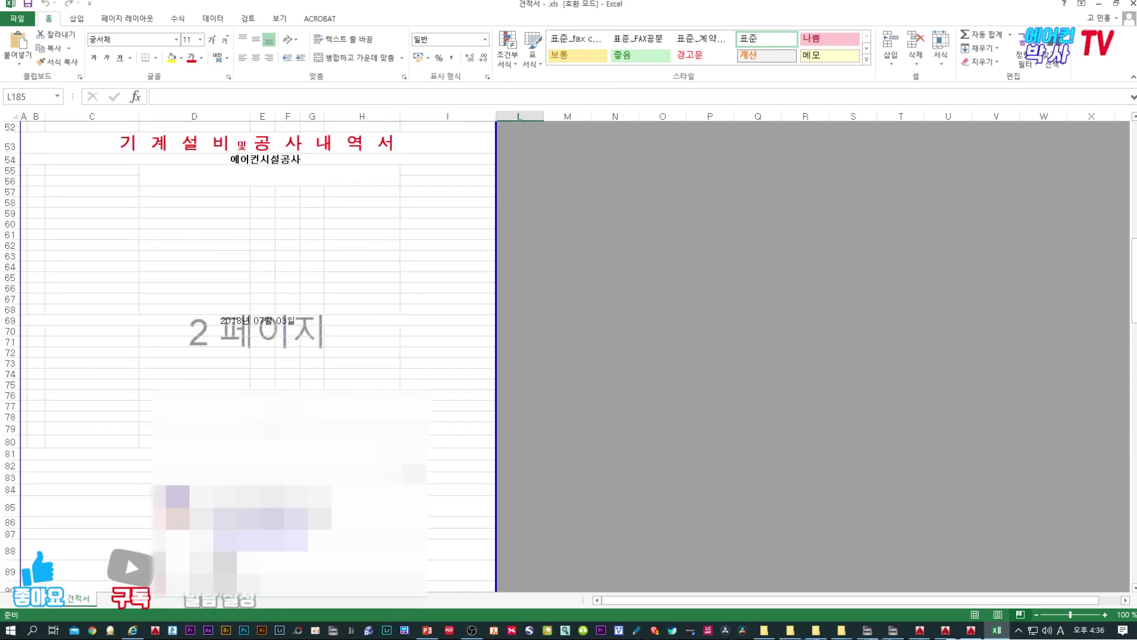
scroll(258, 356, up, 5)
scroll(258, 355, down, 1)
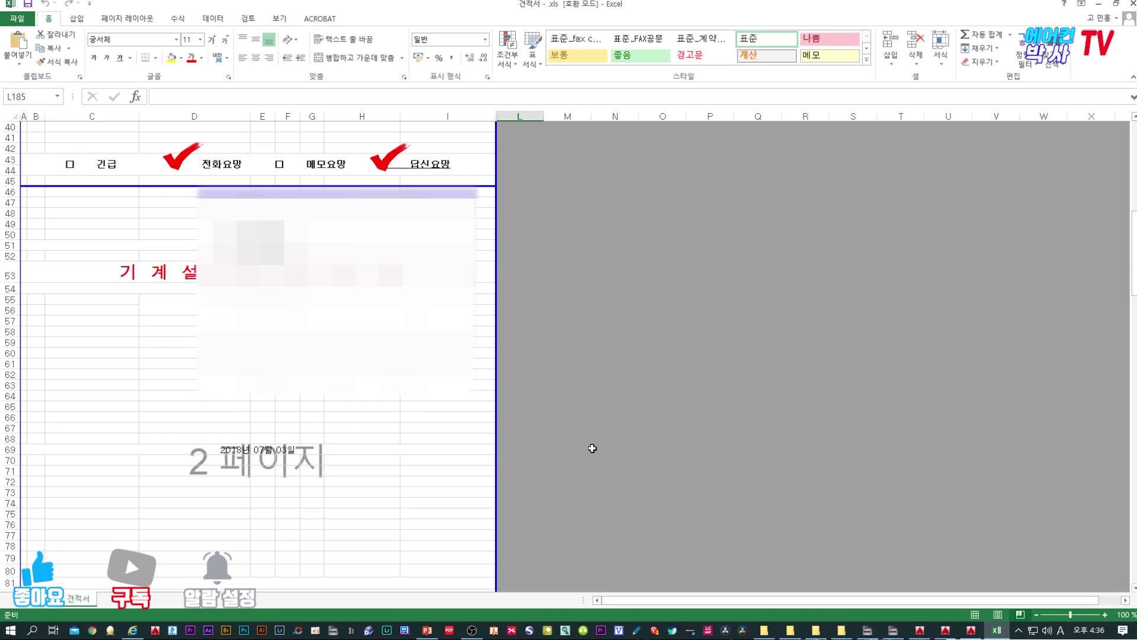
click(384, 164)
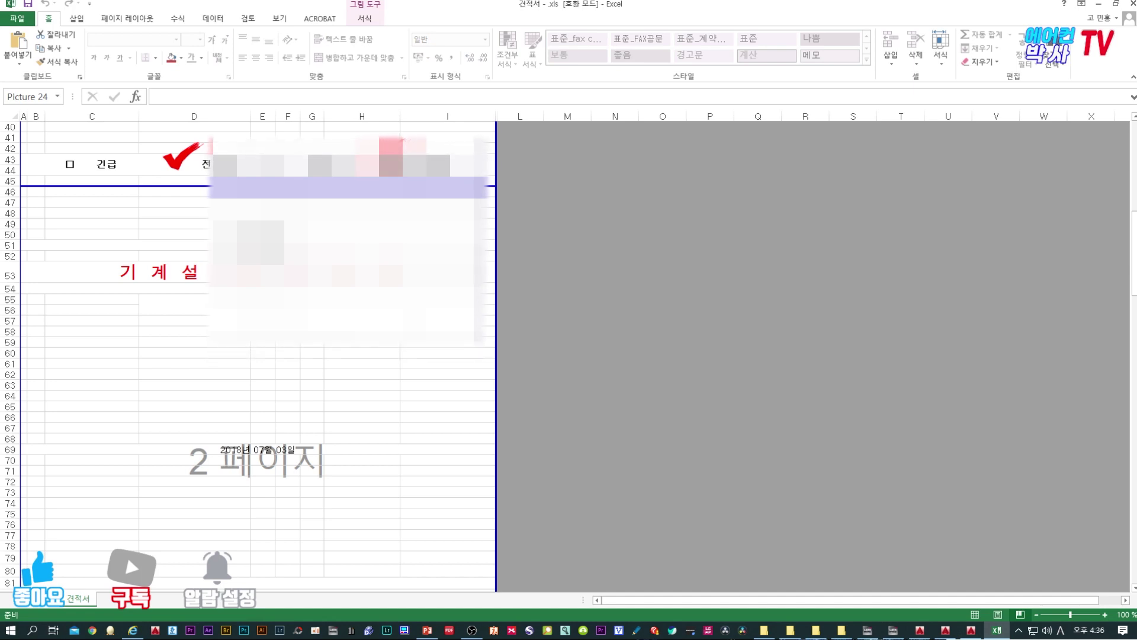
drag(172, 166, 175, 156)
click(691, 244)
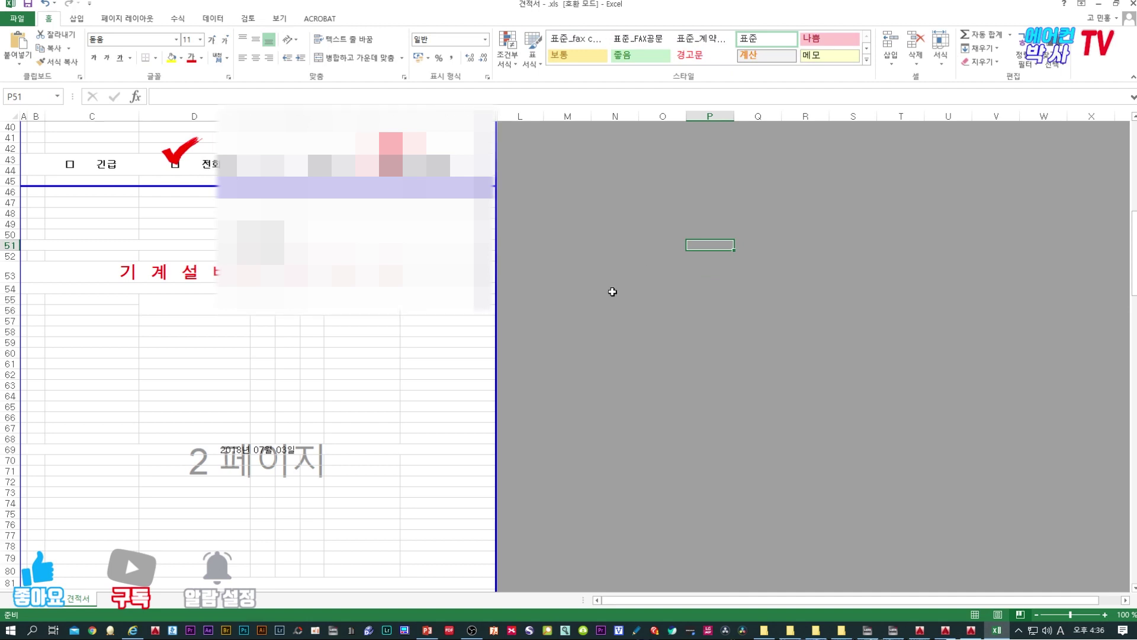
- Look over the fax cover, the construction statement cover and the 見積書 summary page once more
scroll(611, 290, up, 13)
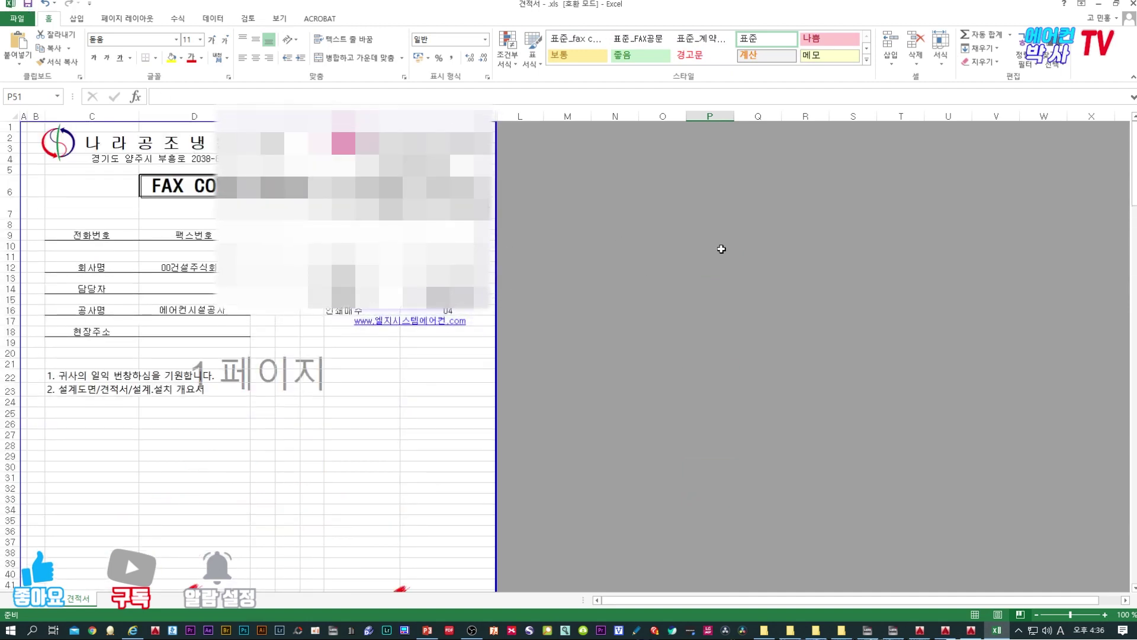
scroll(694, 265, down, 10)
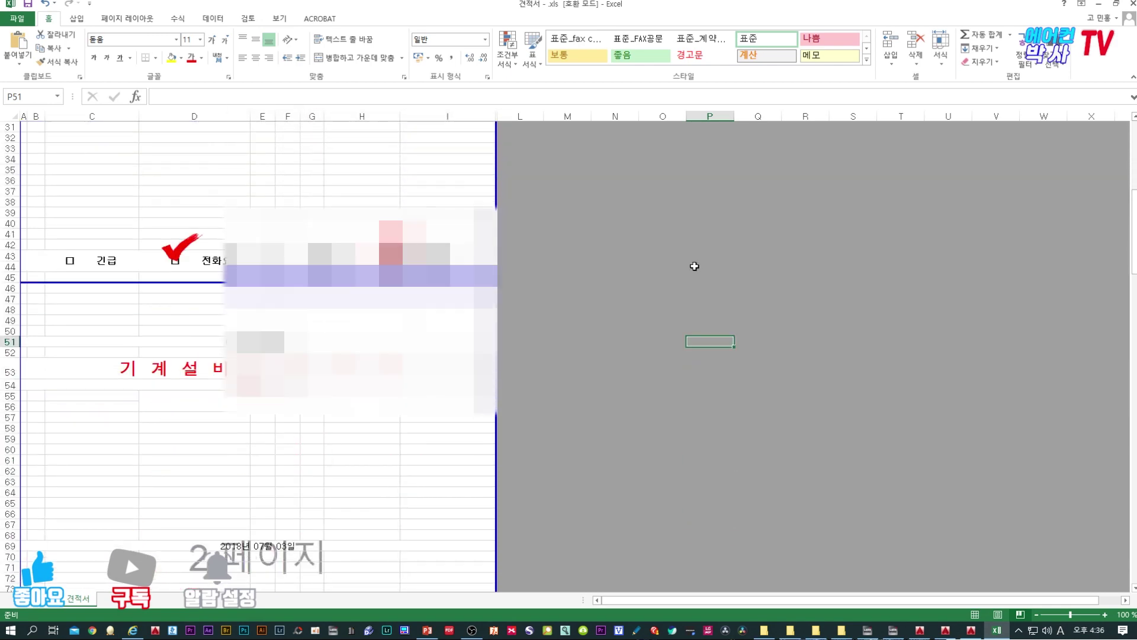
scroll(694, 266, down, 10)
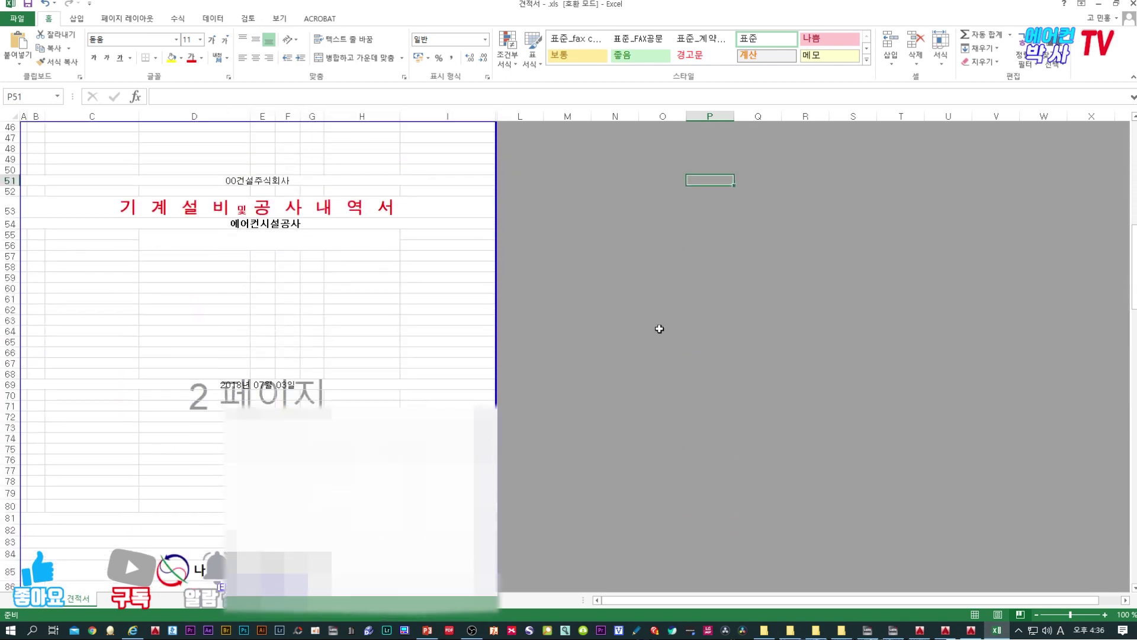
scroll(660, 328, down, 15)
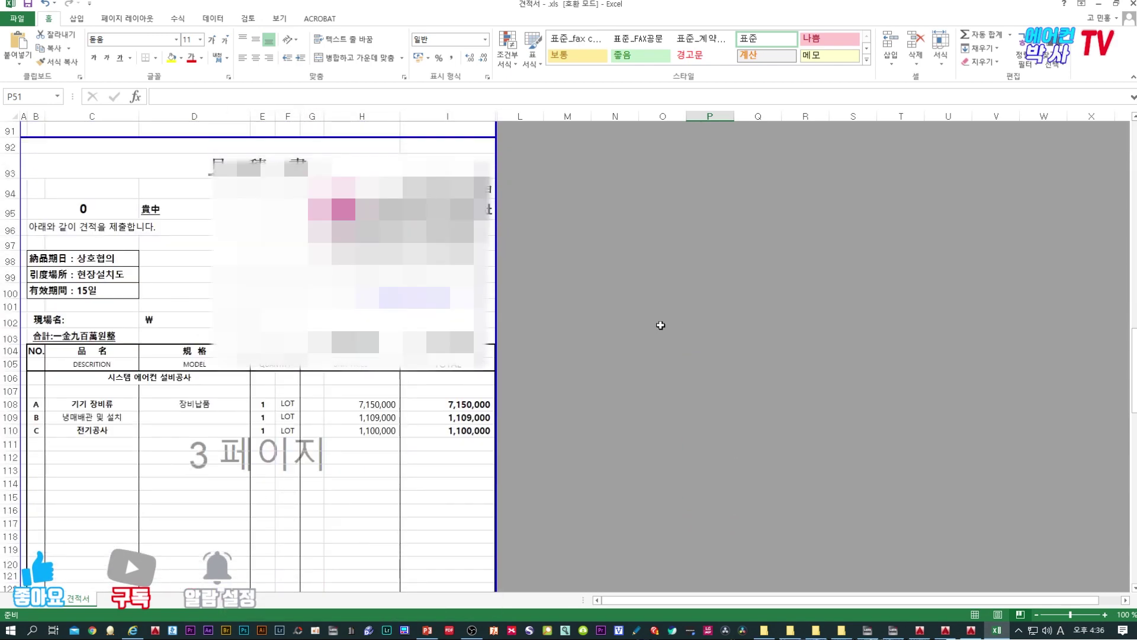
scroll(662, 325, up, 20)
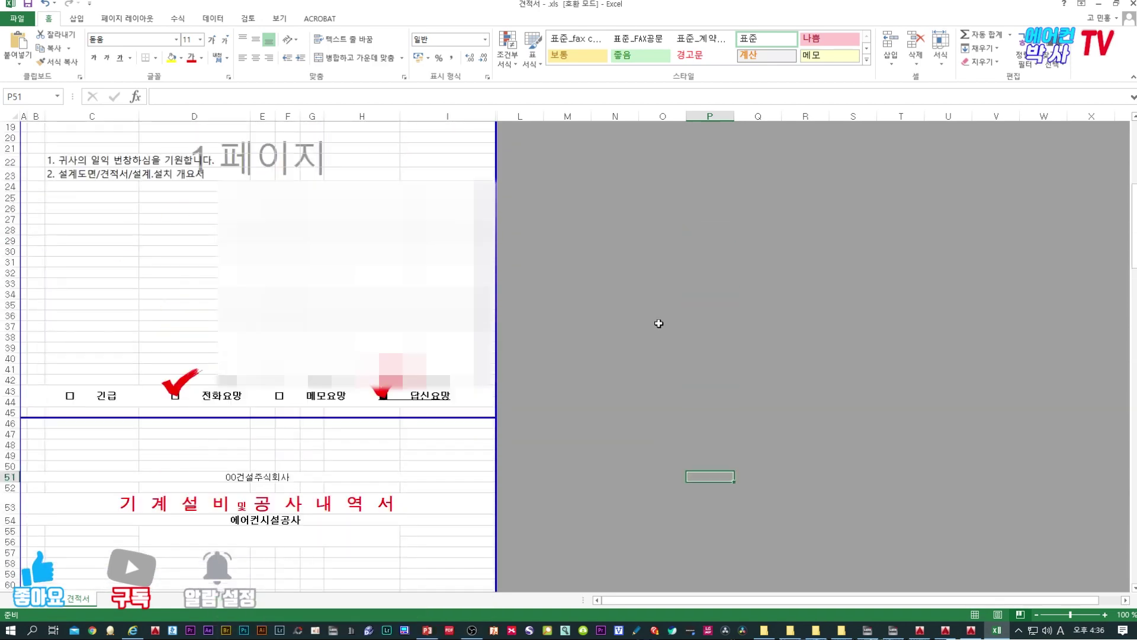